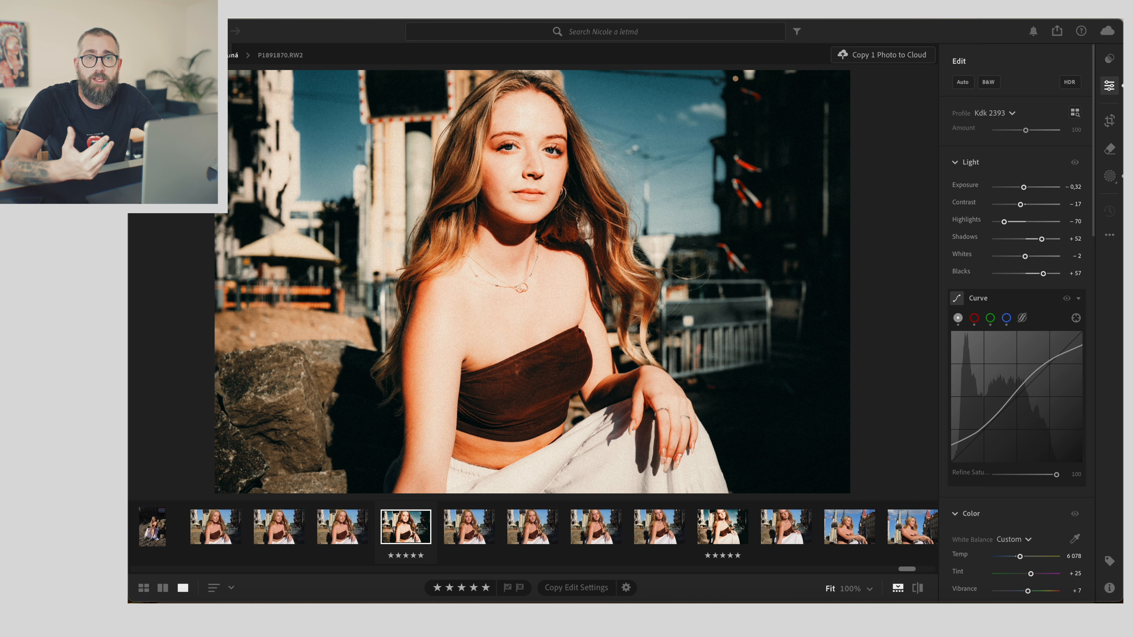
- Open the finished JPG version of the portrait in an image viewer to compare with the raw file, then close it
{"action": "left_click", "coordinate": [190, 31]}
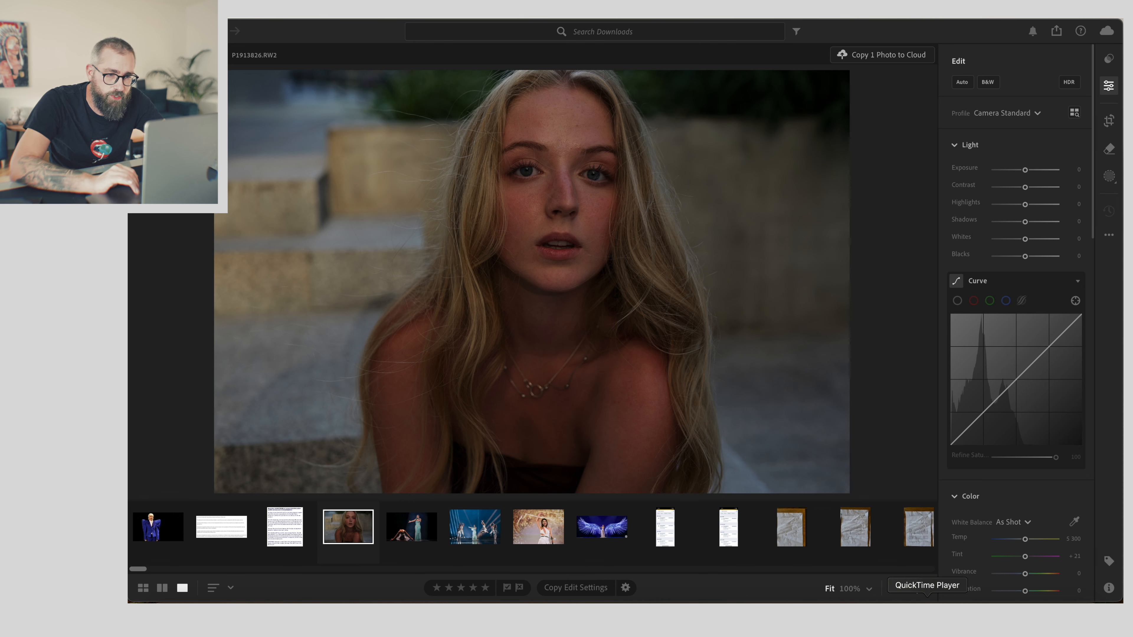
{"action": "left_click", "coordinate": [956, 613]}
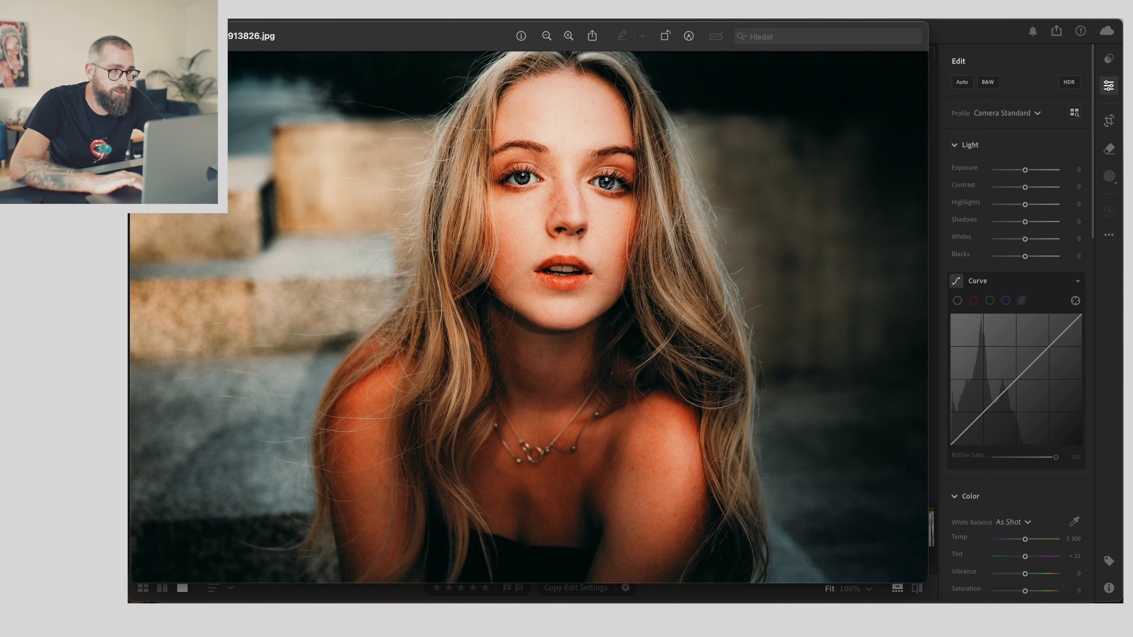
{"action": "left_click_drag", "start_coordinate": [224, 36], "coordinate": [222, 321]}
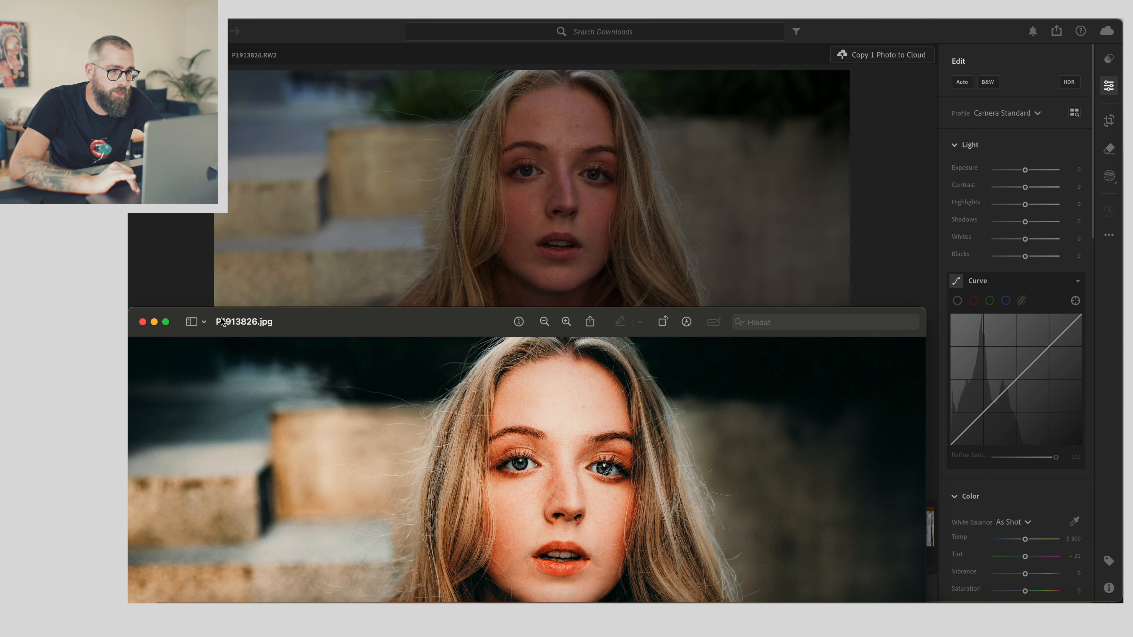
{"action": "left_click_drag", "start_coordinate": [221, 322], "coordinate": [280, 155]}
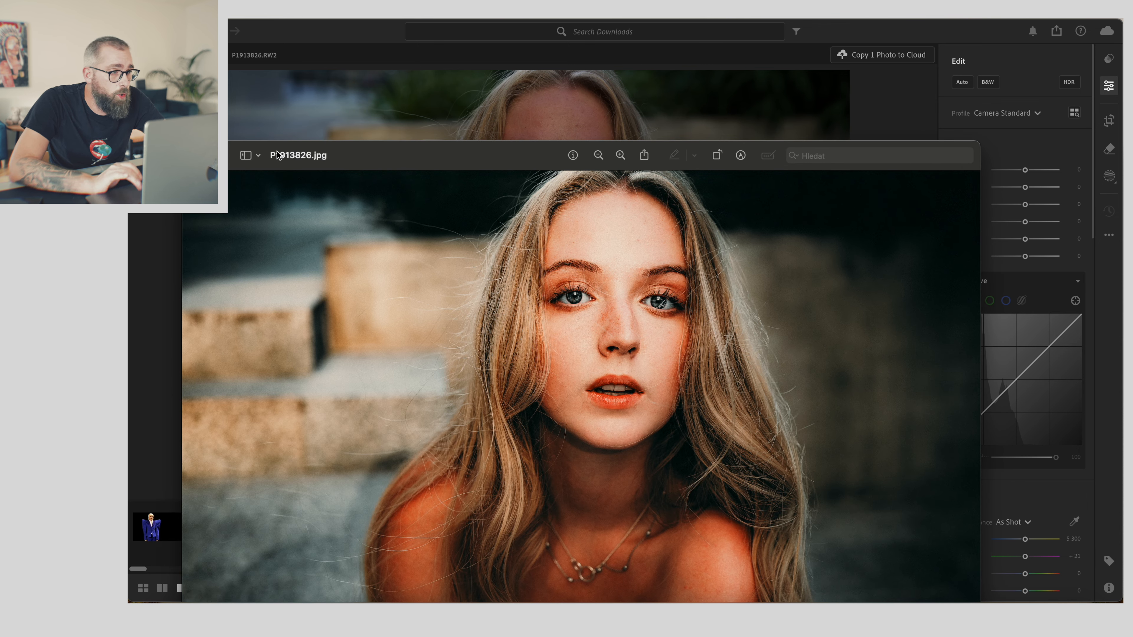
{"action": "left_click", "coordinate": [197, 155]}
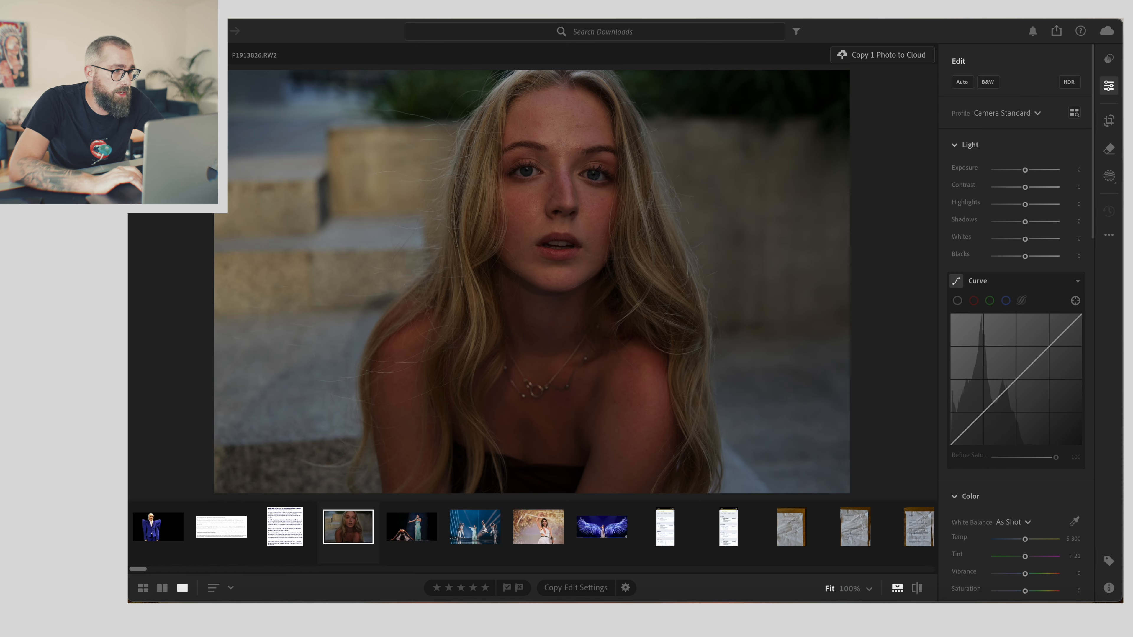
- Browse your user presets, previewing the film presets on the photo
{"action": "left_click", "coordinate": [1109, 58]}
{"action": "left_click", "coordinate": [847, 125]}
{"action": "left_click", "coordinate": [817, 153]}
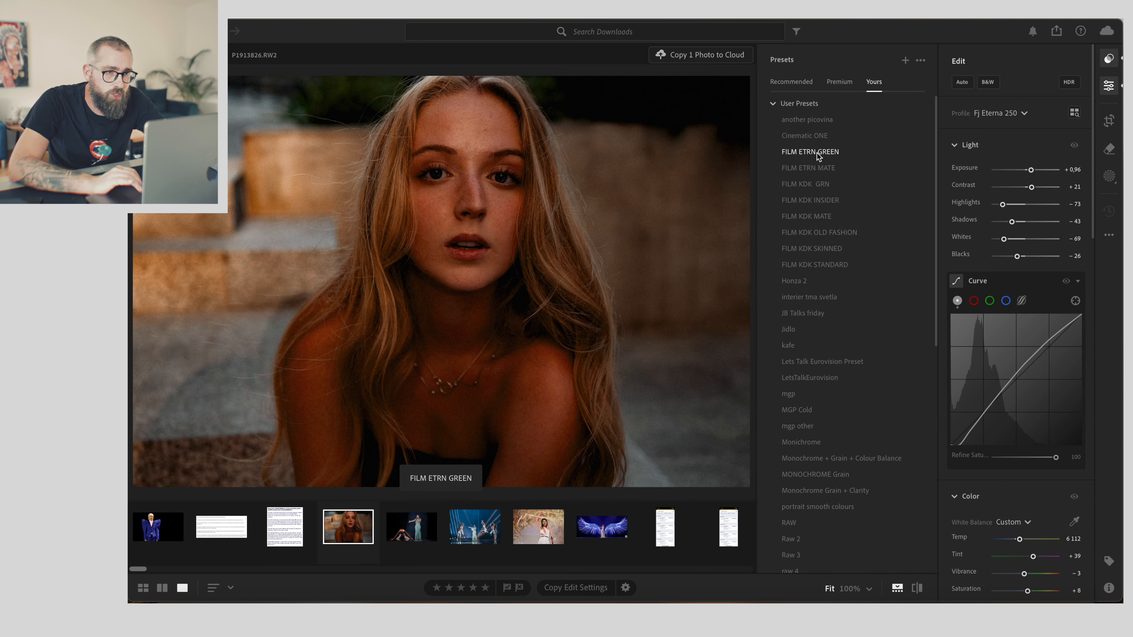
{"action": "left_click", "coordinate": [803, 184]}
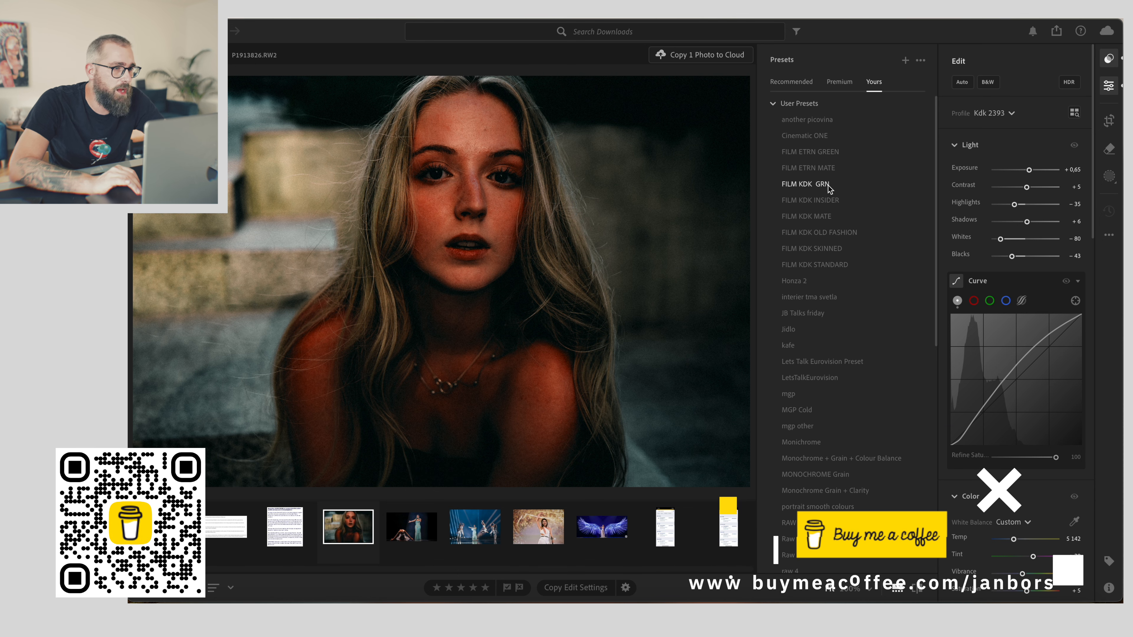
{"action": "left_click", "coordinate": [826, 197]}
{"action": "left_click", "coordinate": [821, 214]}
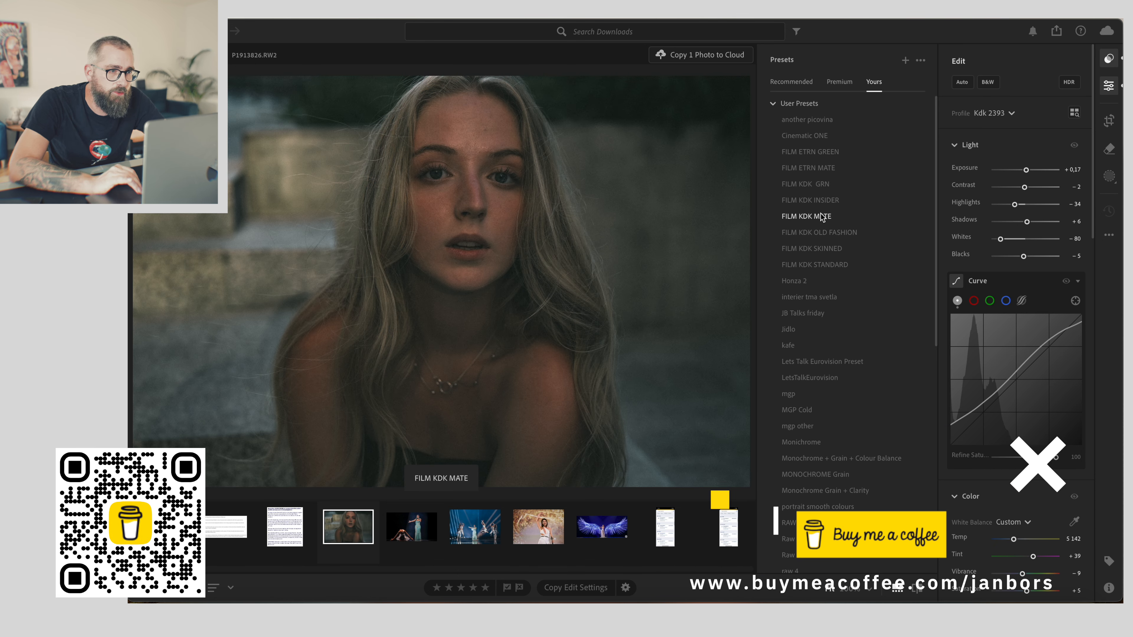
{"action": "left_click", "coordinate": [819, 228]}
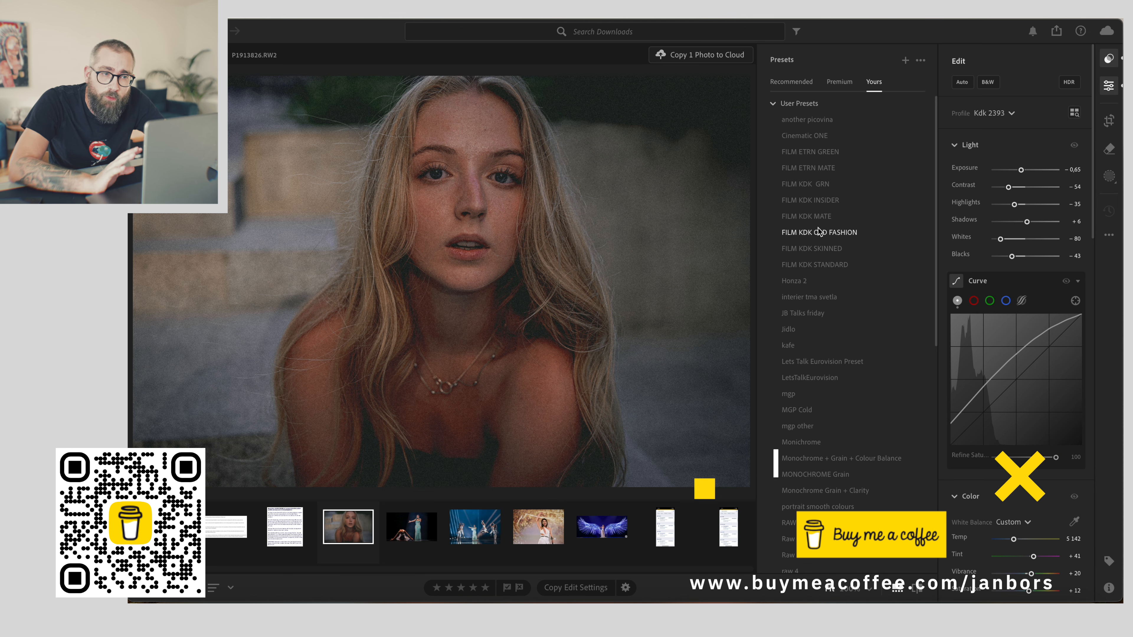
{"action": "left_click", "coordinate": [809, 246]}
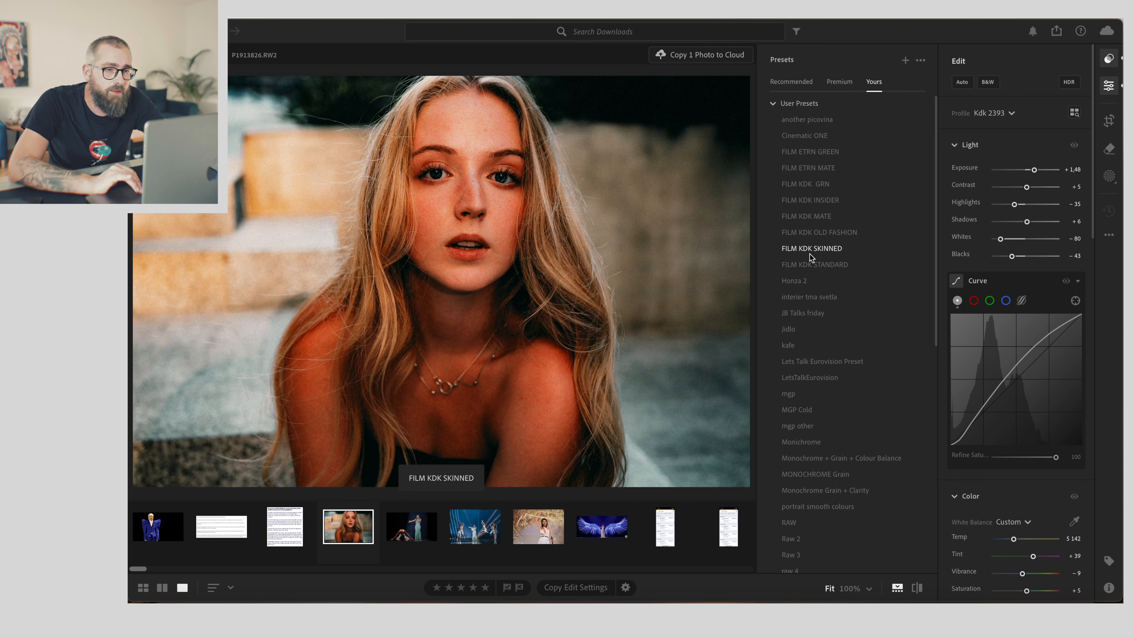
- Apply the FILM KDK GRN preset and raise the exposure to +1.70
{"action": "left_click", "coordinate": [818, 182]}
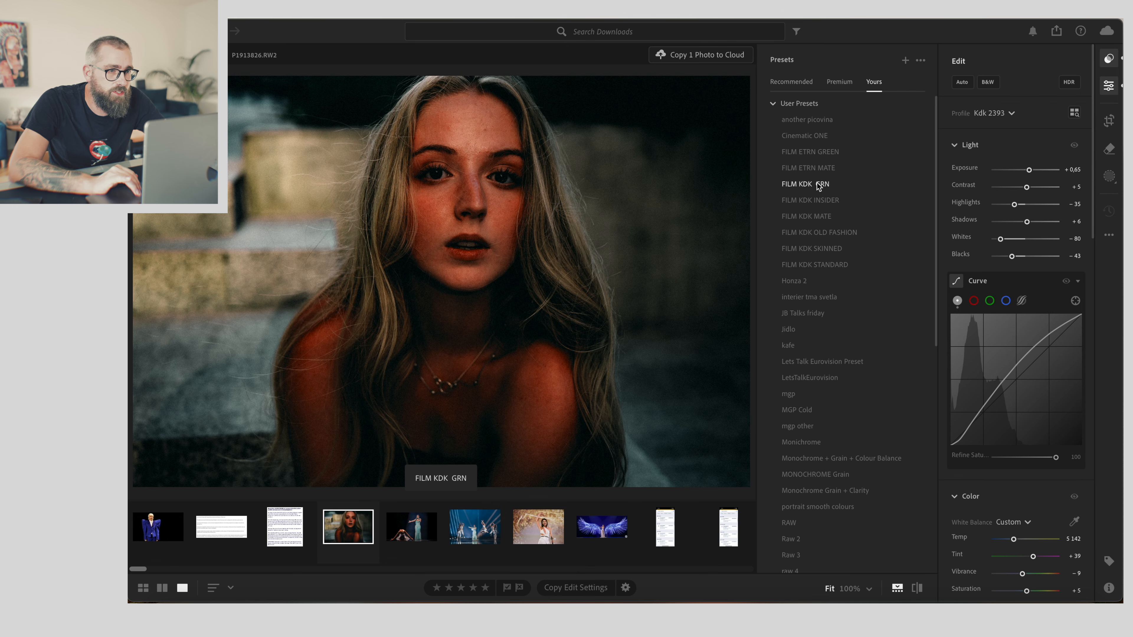
{"action": "left_click", "coordinate": [818, 184]}
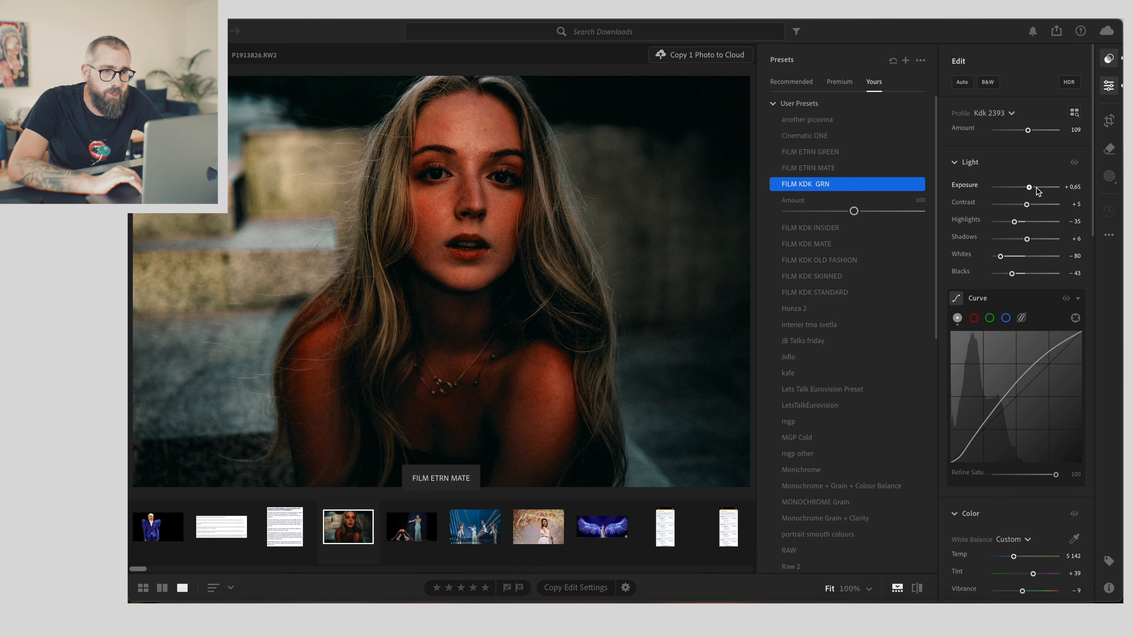
{"action": "left_click_drag", "start_coordinate": [1029, 188], "coordinate": [1035, 188]}
{"action": "key", "text": "shift+p"}
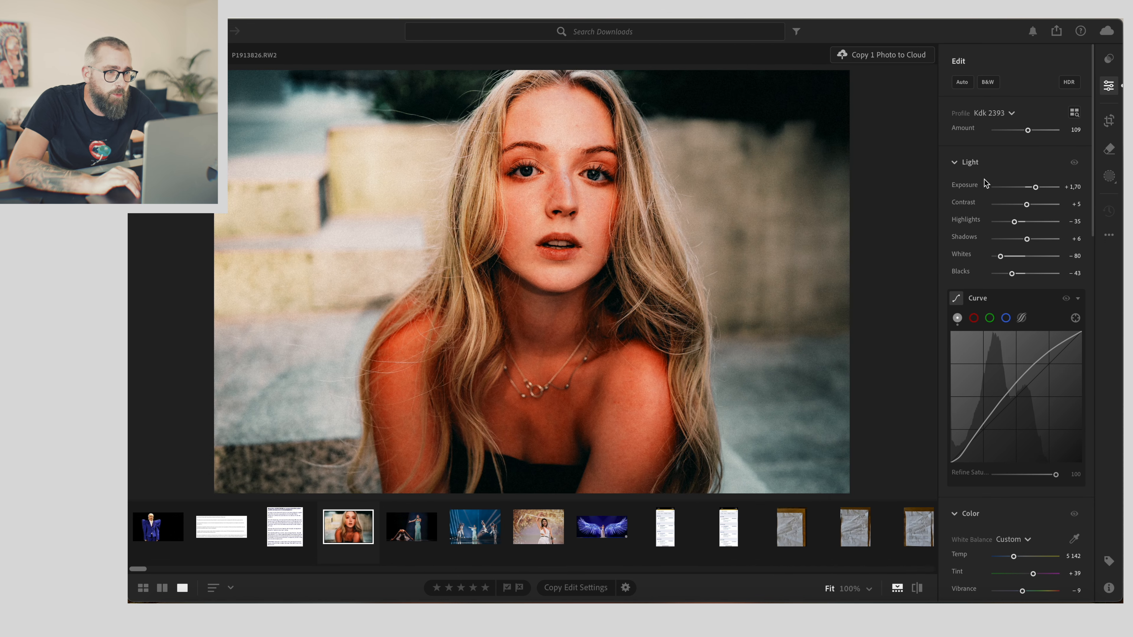
- Reset the contrast to 0
{"action": "left_click_drag", "start_coordinate": [1027, 204], "coordinate": [1013, 278]}
{"action": "double_click", "coordinate": [1023, 204]}
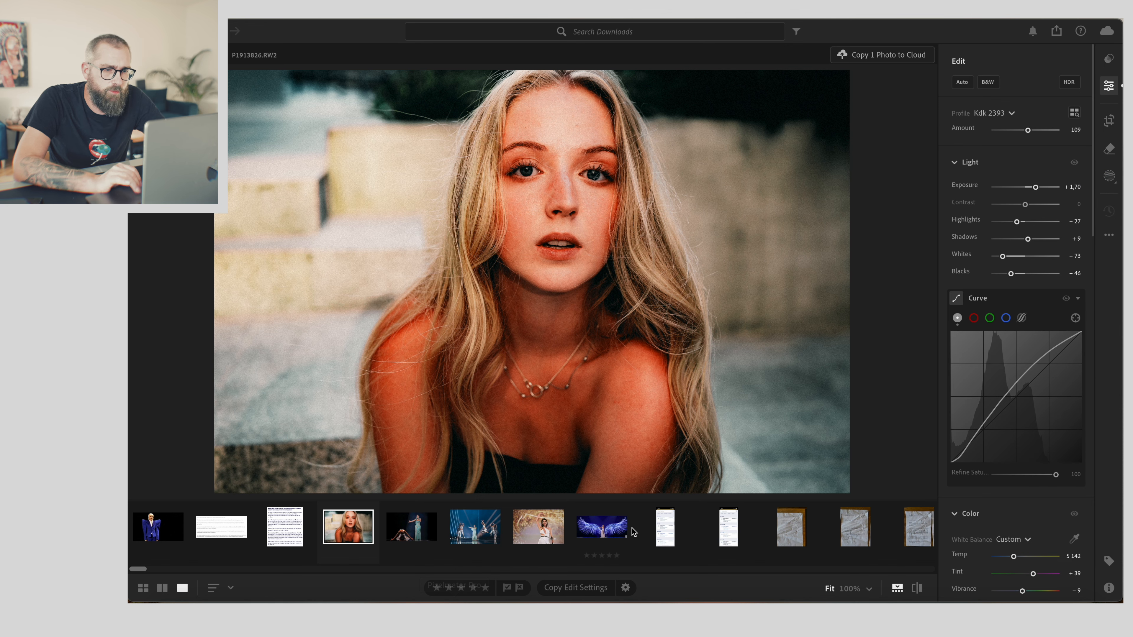
{"action": "left_click", "coordinate": [896, 586]}
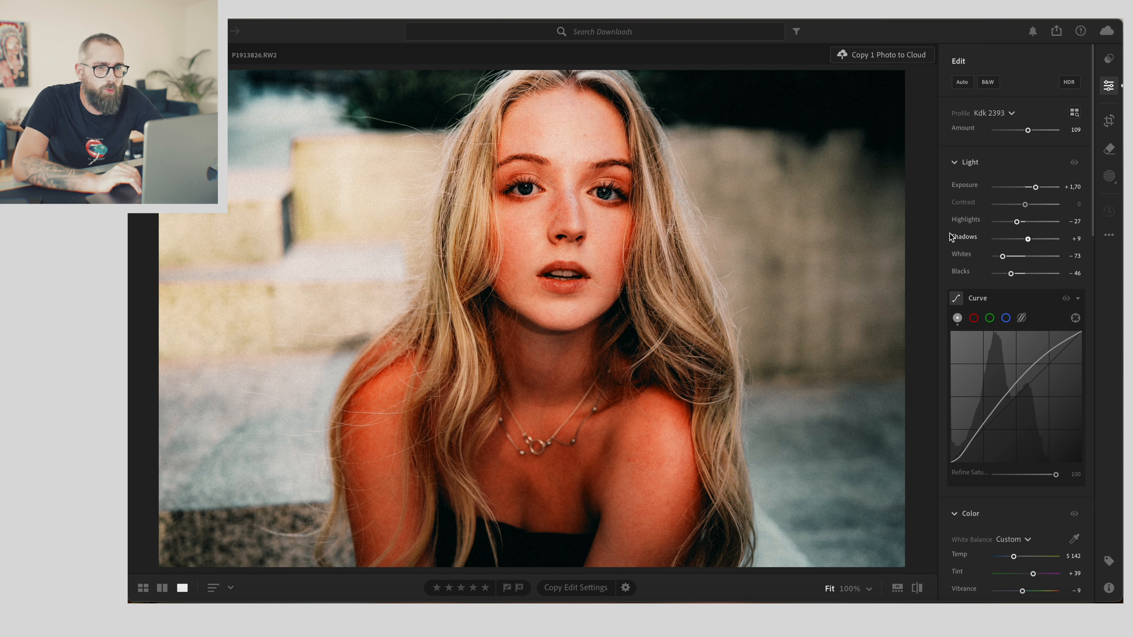
{"action": "left_click_drag", "start_coordinate": [1035, 186], "coordinate": [1036, 187]}
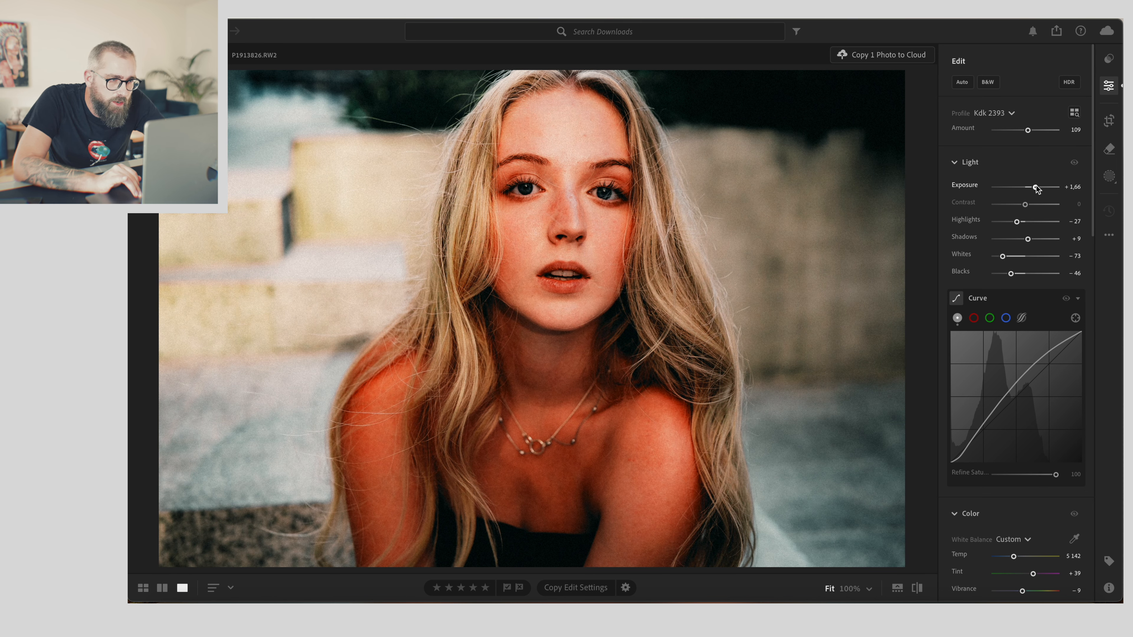
- Create separate masks for the person's Eye Sclera and Iris and Pupil
{"action": "left_click", "coordinate": [1107, 178]}
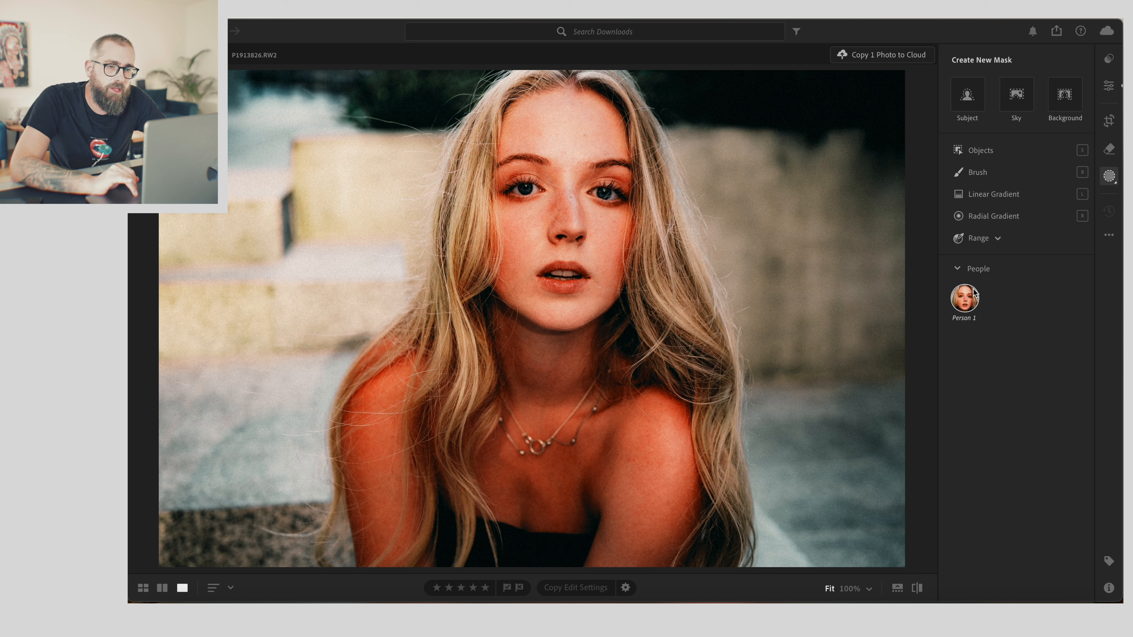
{"action": "left_click", "coordinate": [974, 290]}
{"action": "left_click", "coordinate": [957, 213]}
{"action": "left_click", "coordinate": [957, 232]}
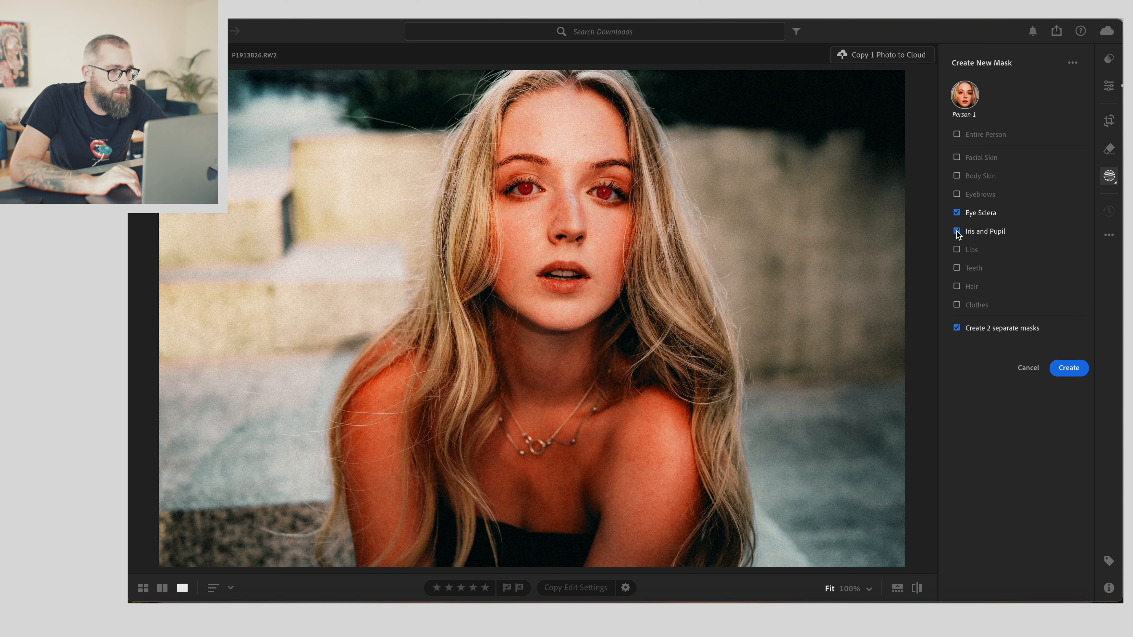
{"action": "left_click", "coordinate": [1066, 368]}
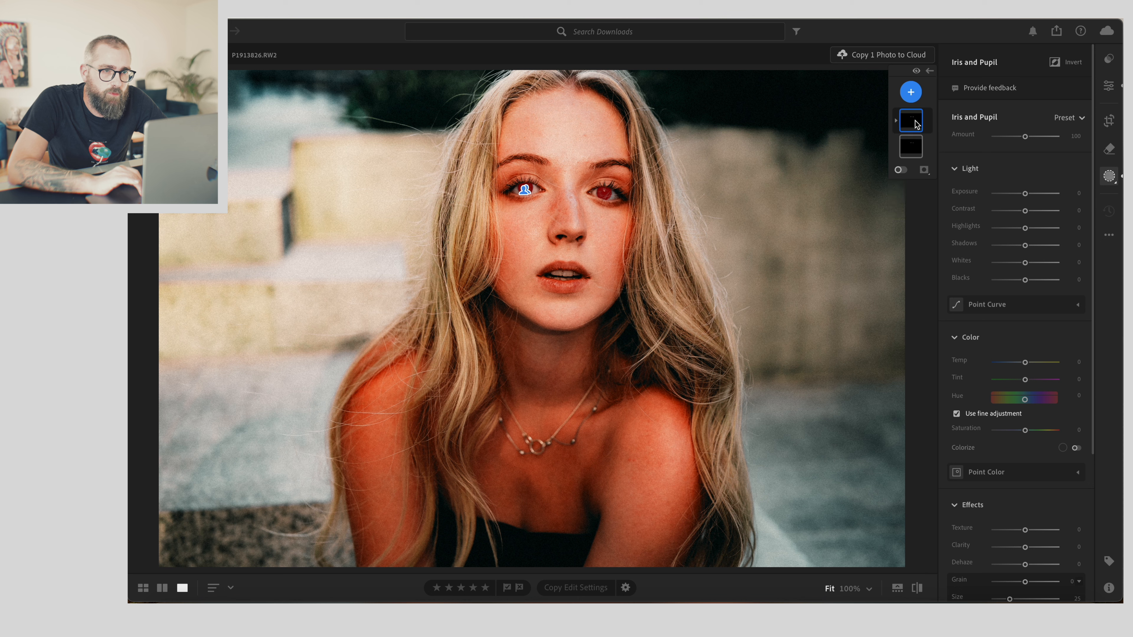
- In the Iris and Pupil mask, set exposure to +0.44 and whites to about +7
{"action": "left_click_drag", "start_coordinate": [1027, 193], "coordinate": [1030, 195]}
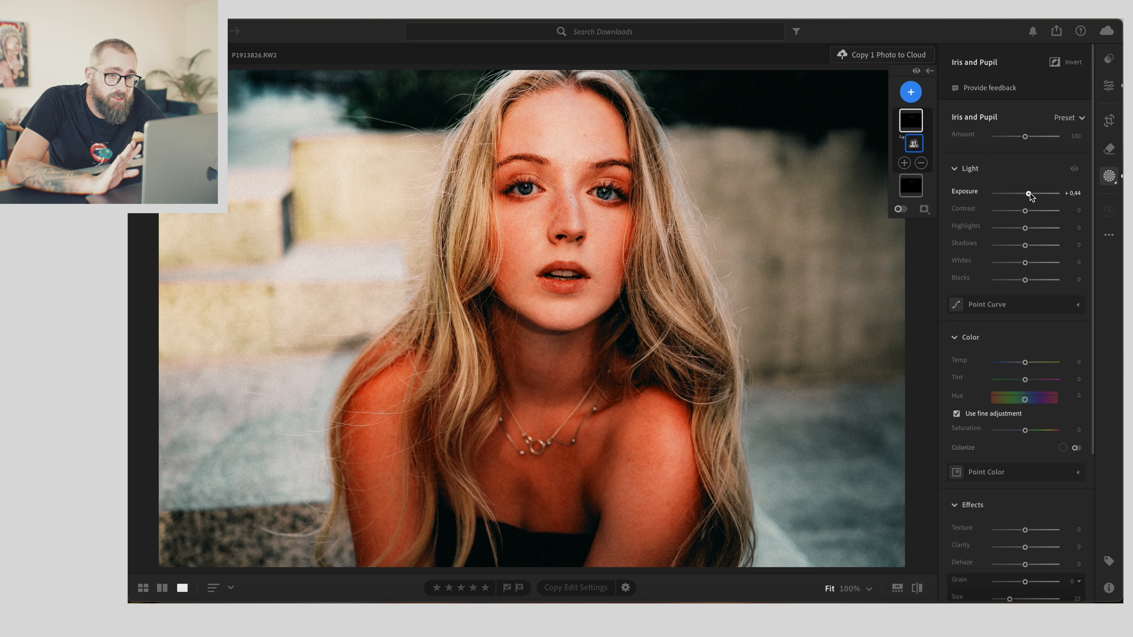
{"action": "scroll", "coordinate": [1030, 193], "scroll_direction": "down", "scroll_amount": 2}
{"action": "left_click_drag", "start_coordinate": [1025, 228], "coordinate": [1027, 229]}
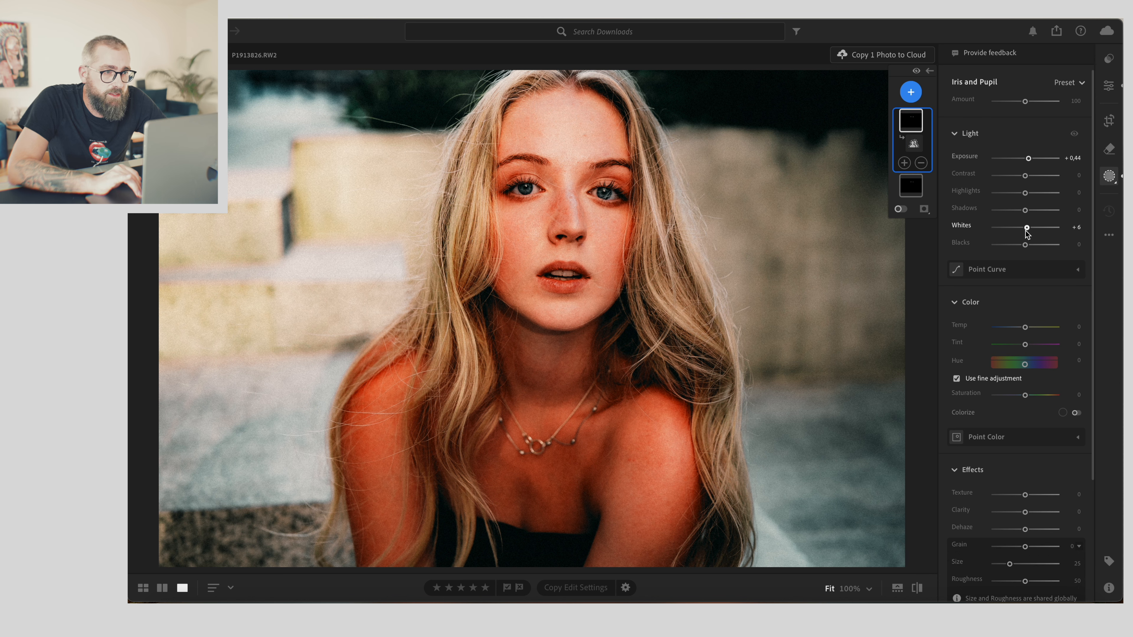
- Set the Iris and Pupil mask's texture to +60
{"action": "scroll", "coordinate": [1026, 231], "scroll_direction": "down", "scroll_amount": 2}
{"action": "scroll", "coordinate": [1020, 284], "scroll_direction": "down", "scroll_amount": 1}
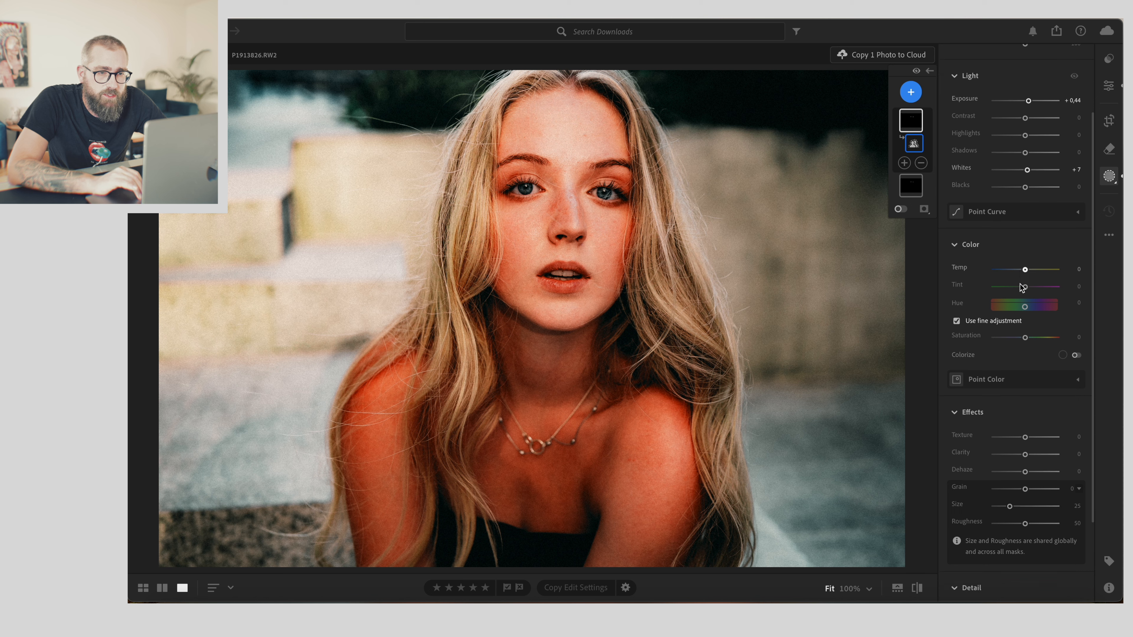
{"action": "left_click_drag", "start_coordinate": [1025, 437], "coordinate": [1043, 437]}
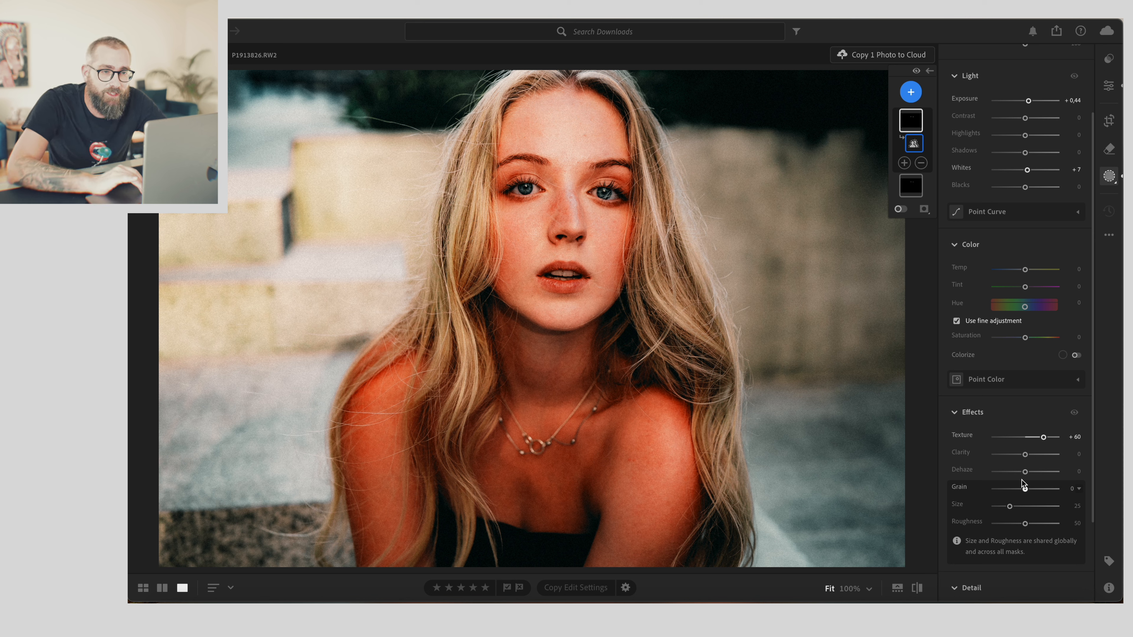
- Select the Eye Sclera mask and set its saturation to -49 and exposure to +0.16
{"action": "left_click", "coordinate": [919, 185]}
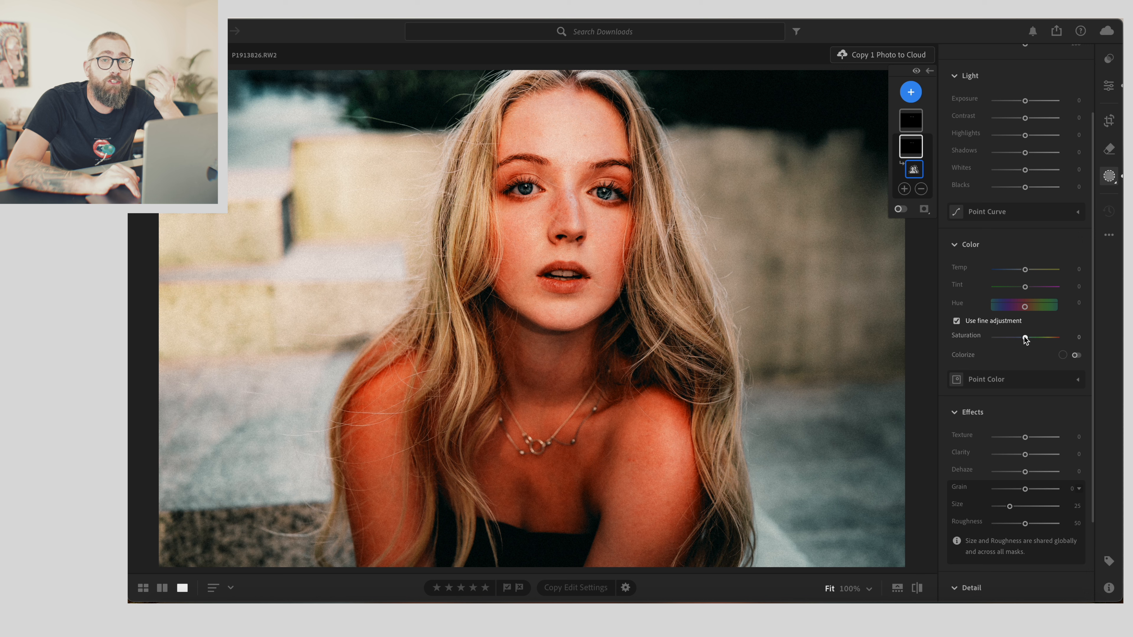
{"action": "left_click_drag", "start_coordinate": [1025, 339], "coordinate": [1010, 342]}
{"action": "left_click_drag", "start_coordinate": [1025, 103], "coordinate": [1027, 104]}
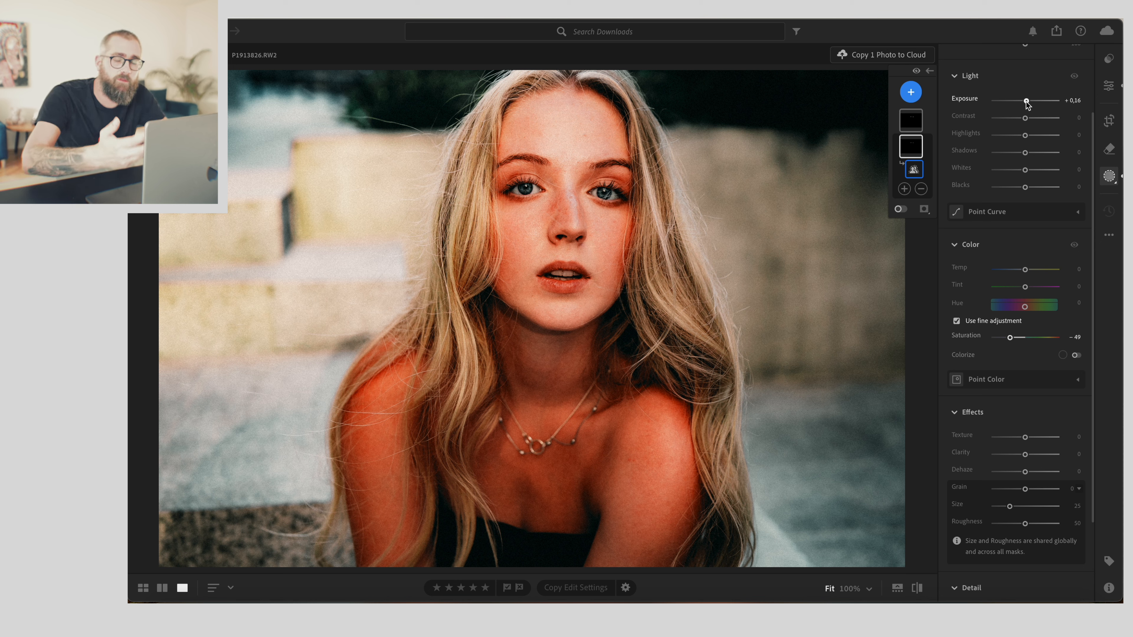
- In the global edit settings, lower the grain to 20
{"action": "left_click", "coordinate": [1108, 80]}
{"action": "scroll", "coordinate": [1011, 134], "scroll_direction": "down", "scroll_amount": 10}
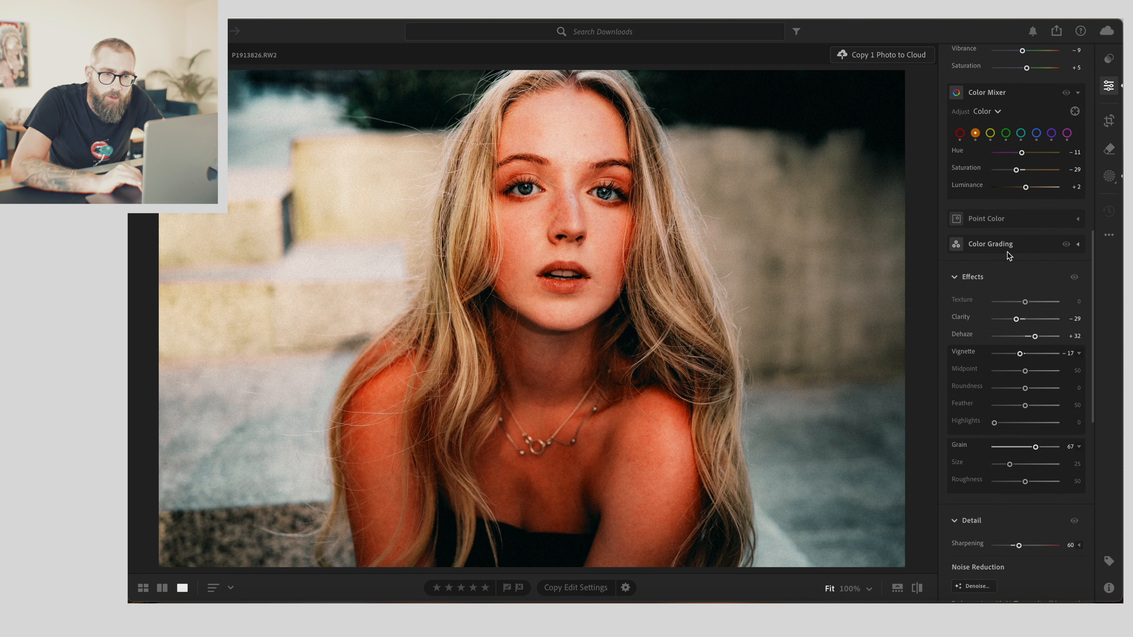
{"action": "scroll", "coordinate": [1023, 359], "scroll_direction": "down", "scroll_amount": 2}
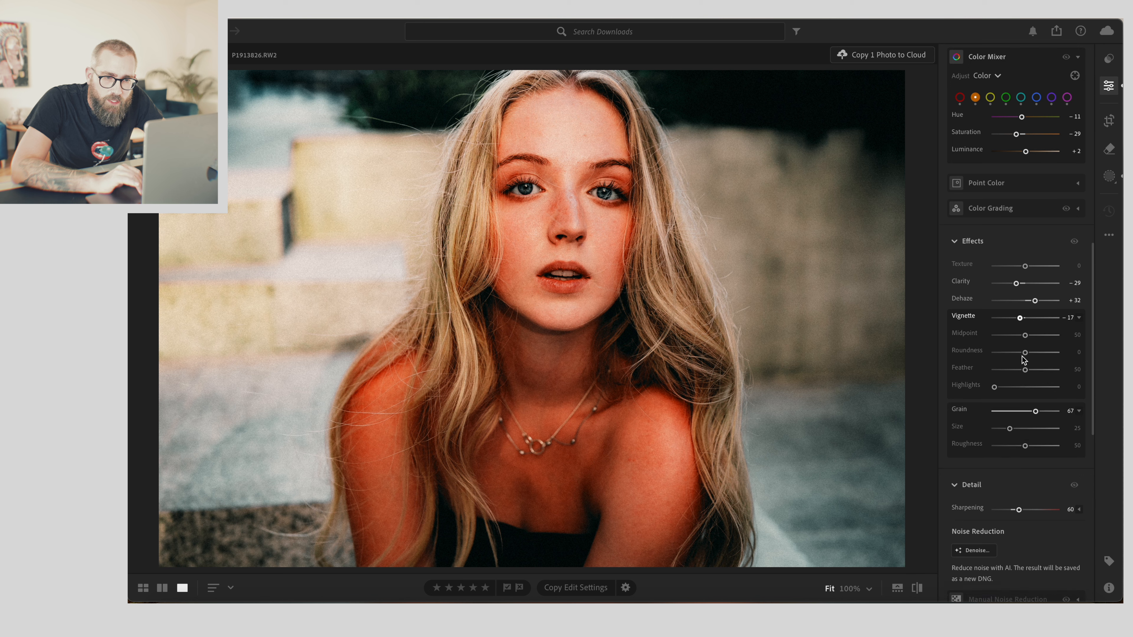
{"action": "left_click_drag", "start_coordinate": [1034, 412], "coordinate": [1006, 424]}
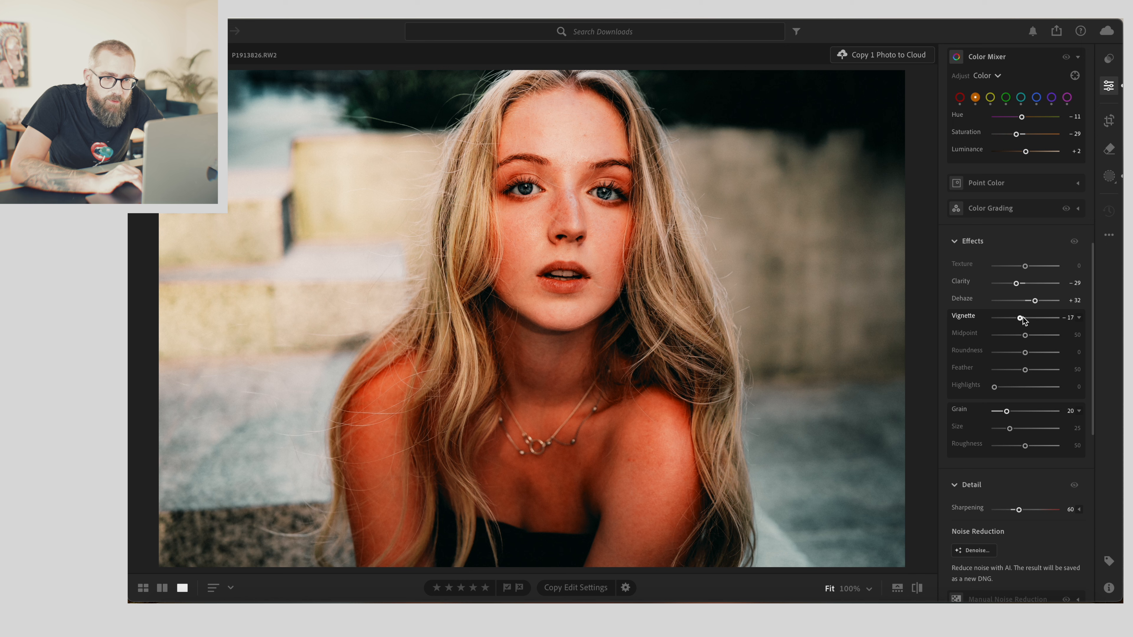
- Raise the orange luminance in the Color Mixer to +16
{"action": "scroll", "coordinate": [1023, 304], "scroll_direction": "up", "scroll_amount": 10}
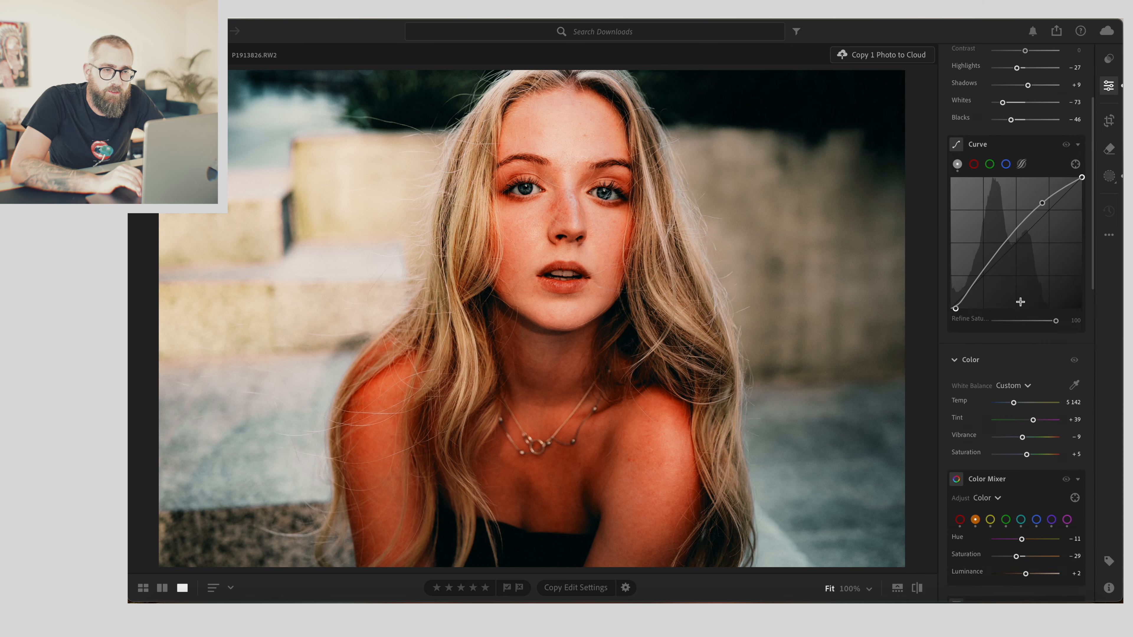
{"action": "scroll", "coordinate": [1023, 305], "scroll_direction": "down", "scroll_amount": 1}
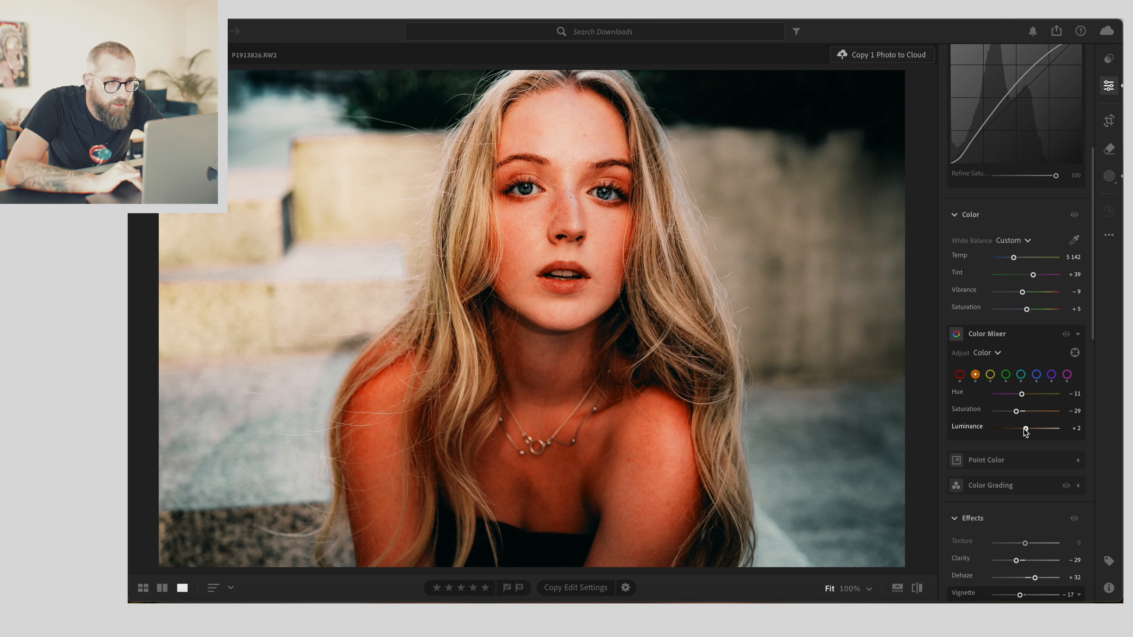
{"action": "left_click_drag", "start_coordinate": [1024, 429], "coordinate": [1029, 428]}
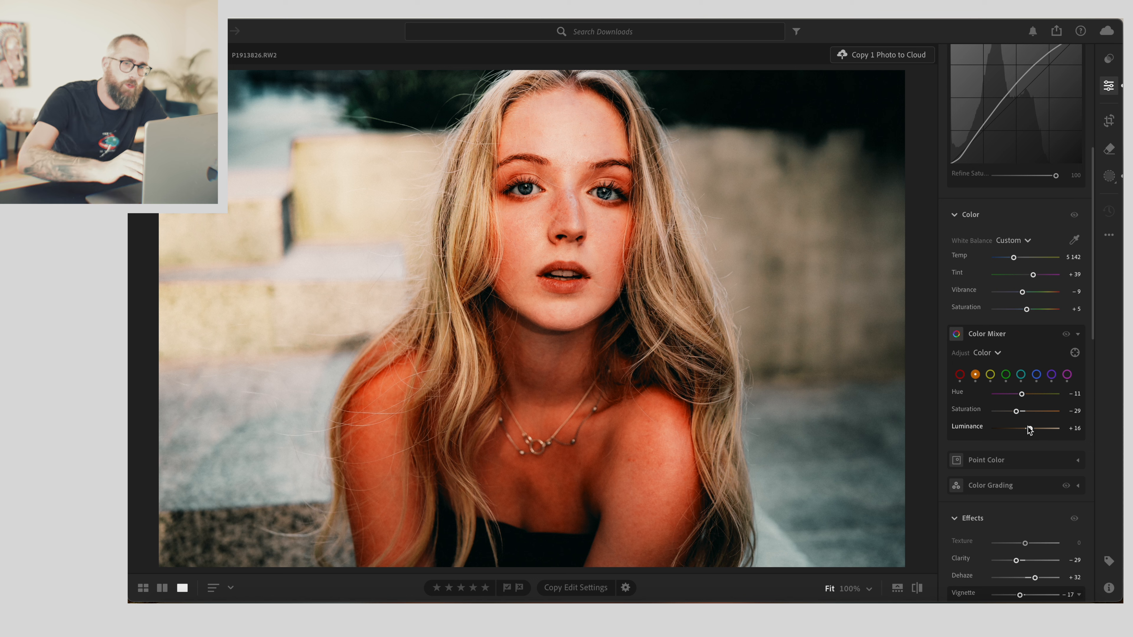
- Add a Background mask and set its exposure to -0.60 and highlights to +22
{"action": "left_click", "coordinate": [1110, 178]}
{"action": "left_click", "coordinate": [910, 93]}
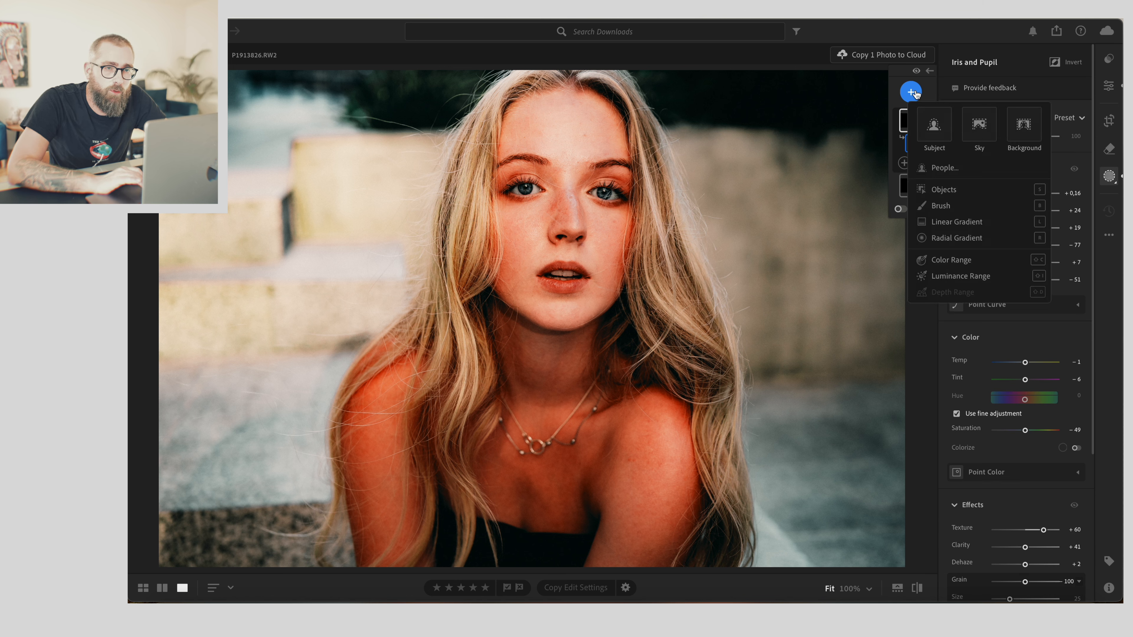
{"action": "left_click", "coordinate": [1023, 125]}
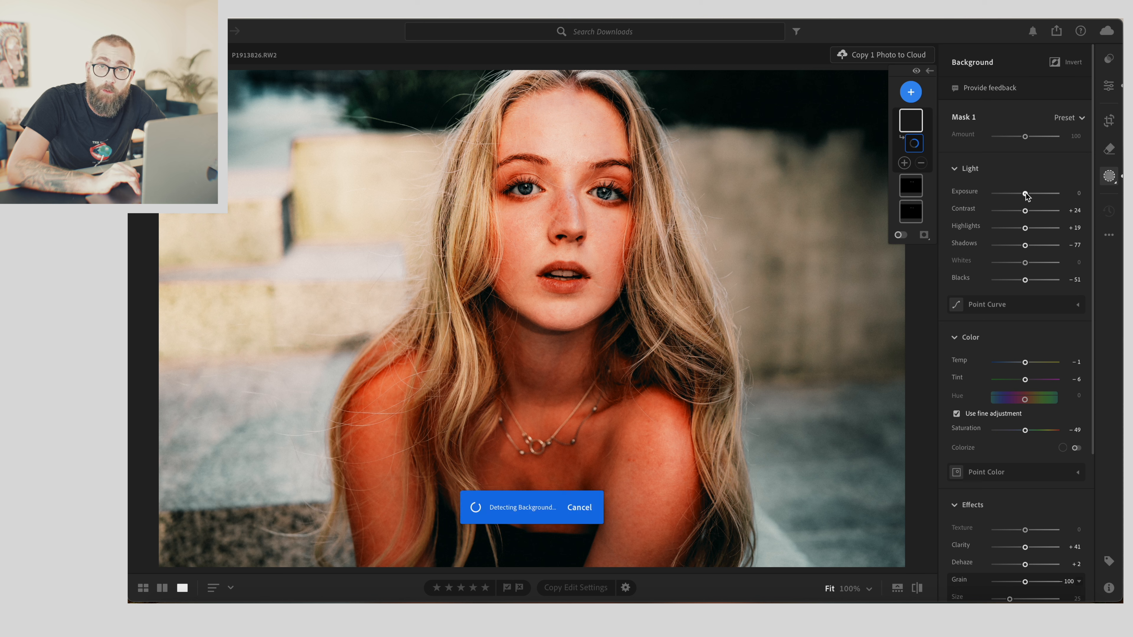
{"action": "left_click_drag", "start_coordinate": [1026, 195], "coordinate": [1022, 197]}
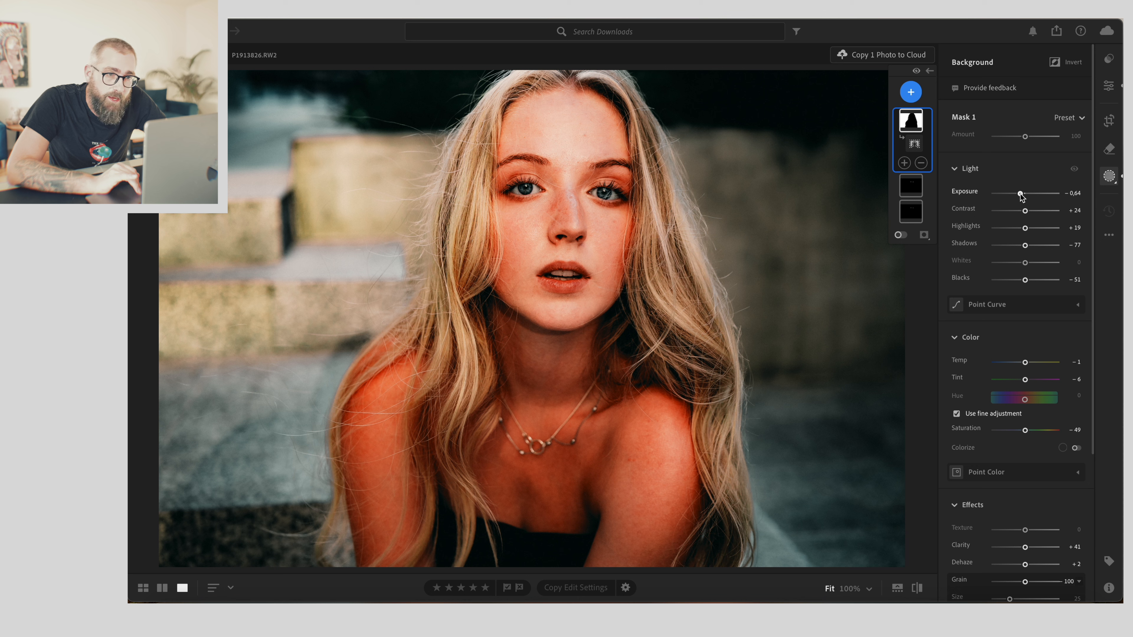
{"action": "left_click_drag", "start_coordinate": [1025, 227], "coordinate": [1022, 195]}
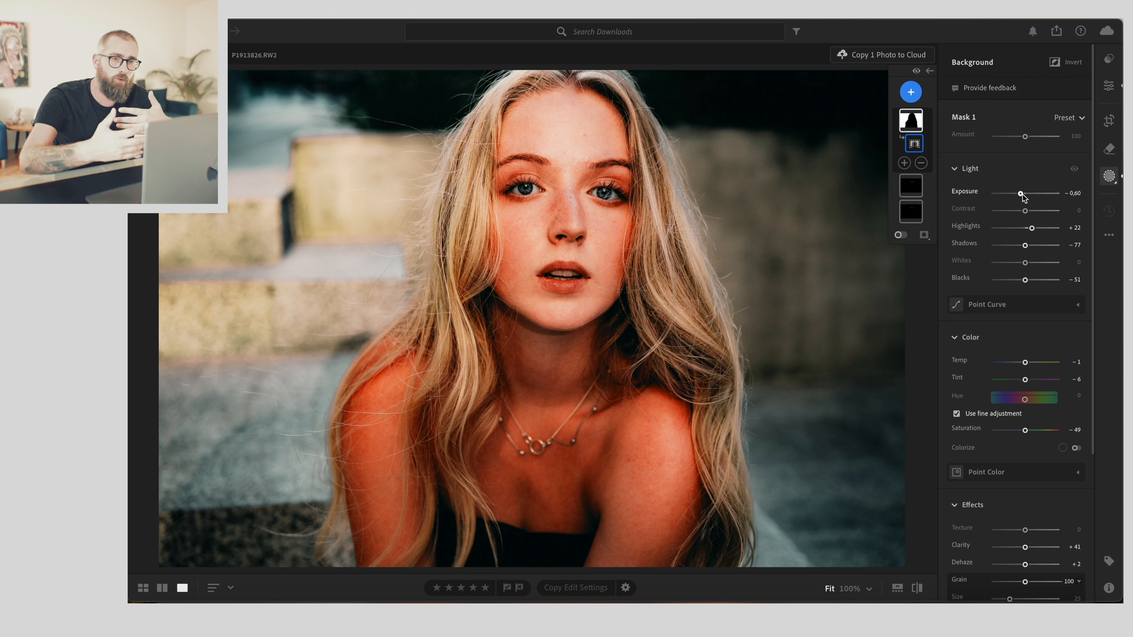
- Set the Background mask's highlights to +16, shadows to +2 and exposure to -0.80
{"action": "mouse_move", "coordinate": [1032, 228]}
{"action": "left_mouse_down"}
{"action": "mouse_move", "coordinate": [1005, 229]}
{"action": "mouse_move", "coordinate": [1029, 229]}
{"action": "mouse_move", "coordinate": [1026, 246]}
{"action": "left_mouse_up"}
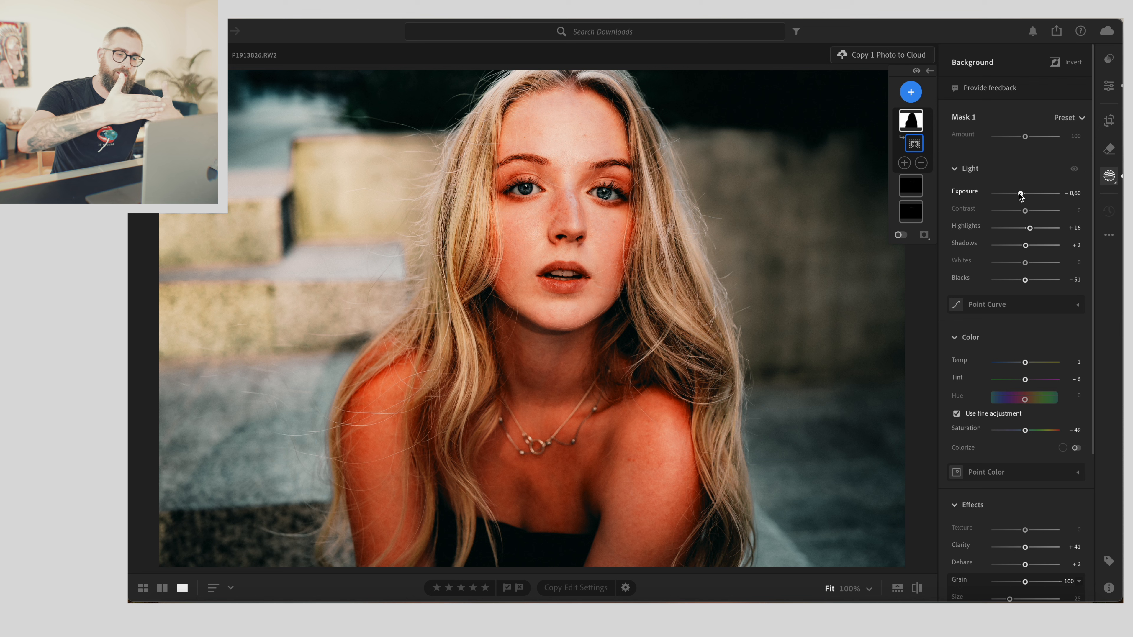
{"action": "mouse_move", "coordinate": [1020, 195]}
{"action": "left_mouse_down"}
{"action": "mouse_move", "coordinate": [1001, 196]}
{"action": "mouse_move", "coordinate": [1019, 198]}
{"action": "left_mouse_up"}
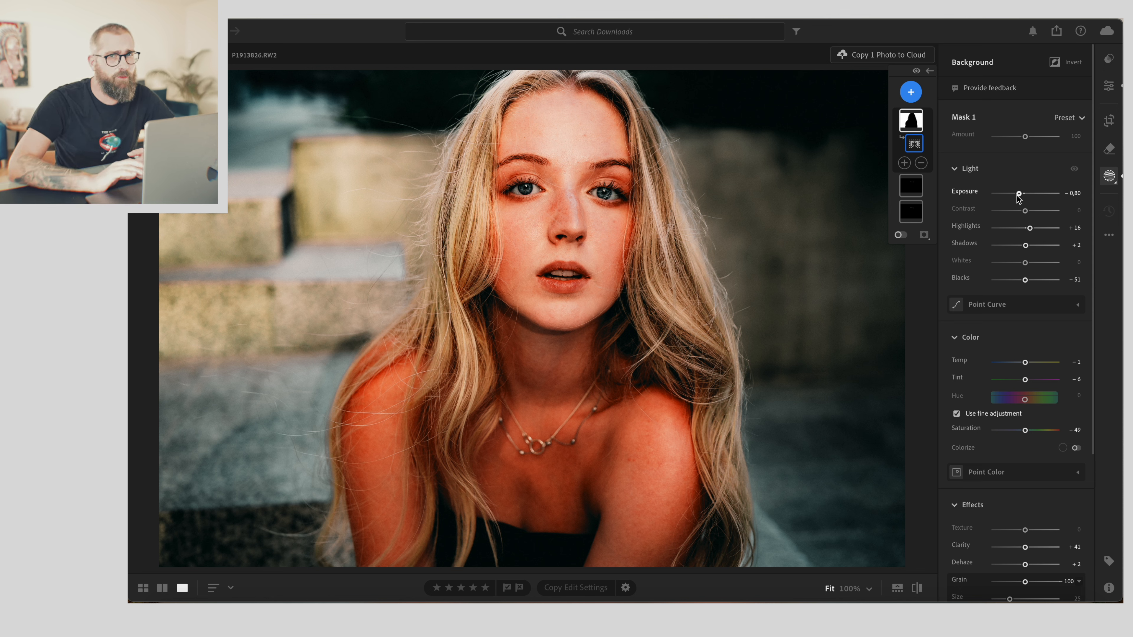
- Add a Linear Gradient mask drawn diagonally from the upper left across the image toward the right
{"action": "left_click", "coordinate": [914, 94]}
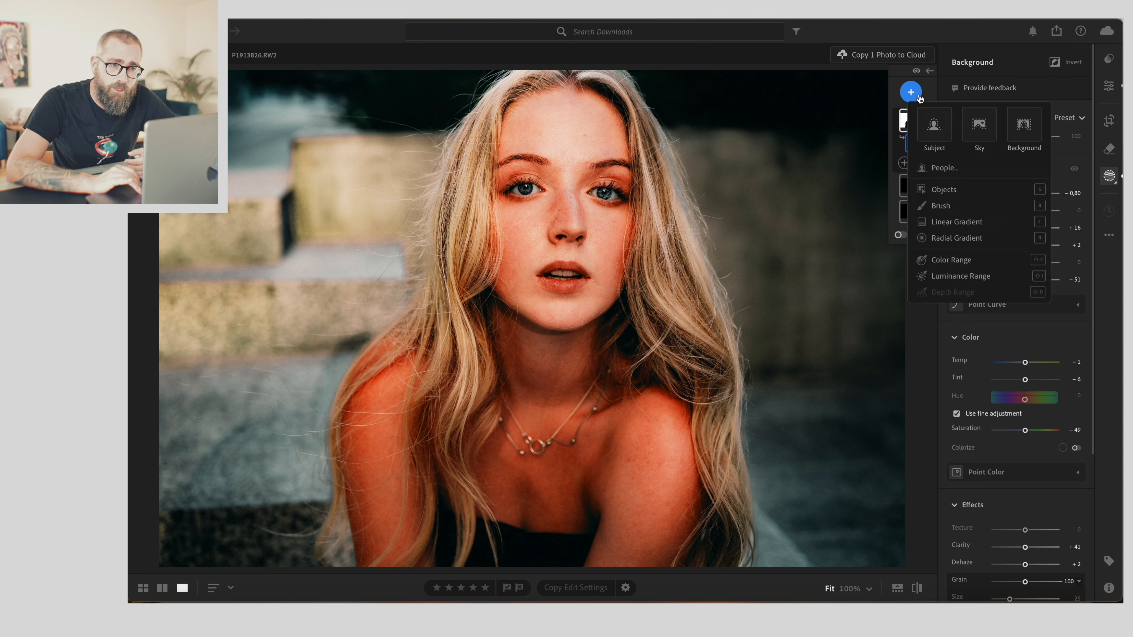
{"action": "left_click", "coordinate": [941, 221]}
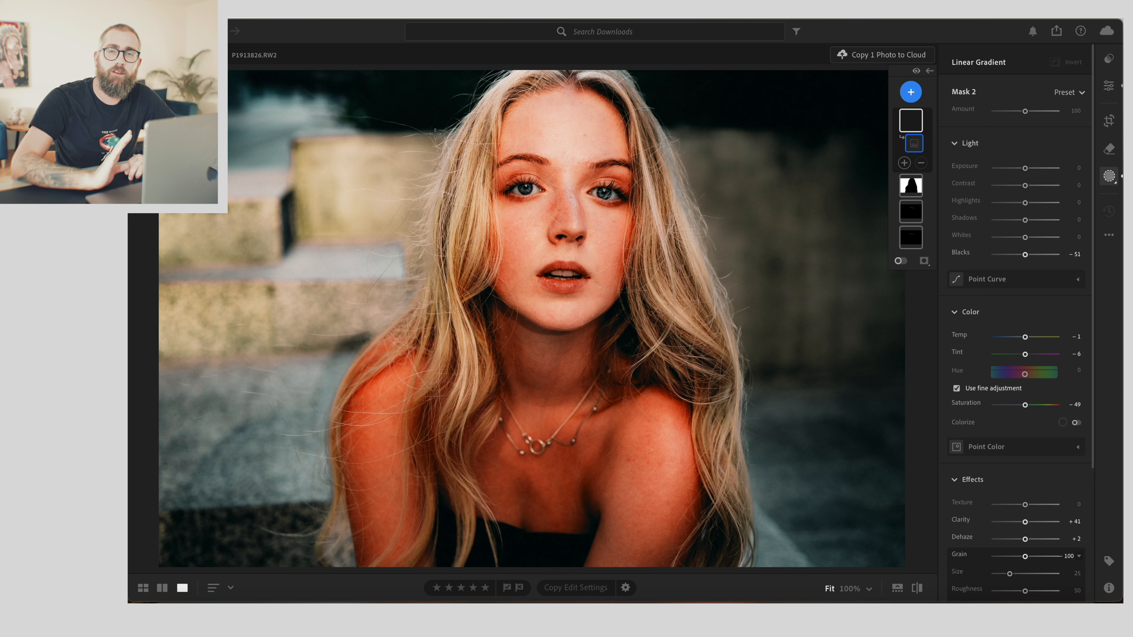
{"action": "left_click", "coordinate": [917, 71]}
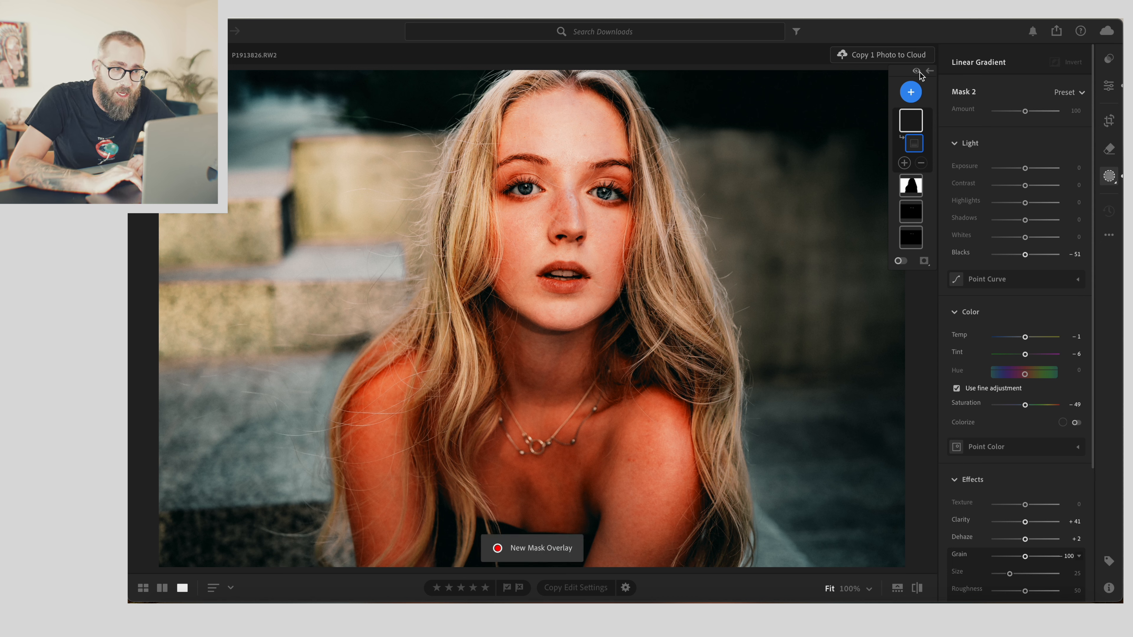
{"action": "left_click", "coordinate": [917, 72]}
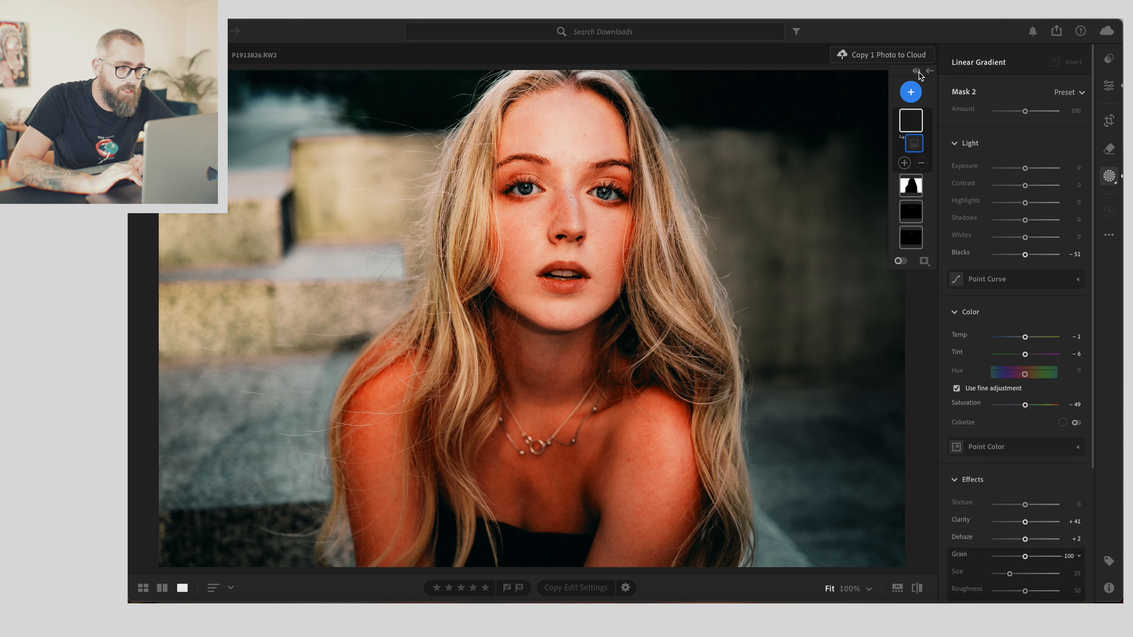
{"action": "left_click_drag", "start_coordinate": [189, 95], "coordinate": [846, 289]}
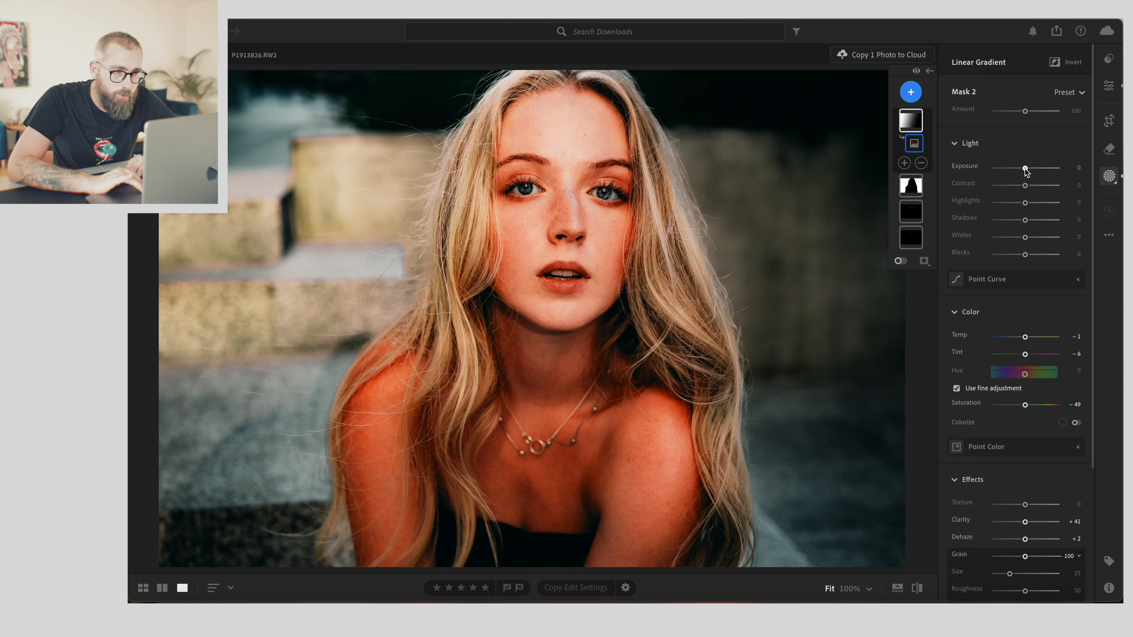
- Set the linear gradient's exposure to +0.68 and shift its center onto the face
{"action": "left_click_drag", "start_coordinate": [1025, 167], "coordinate": [1031, 168]}
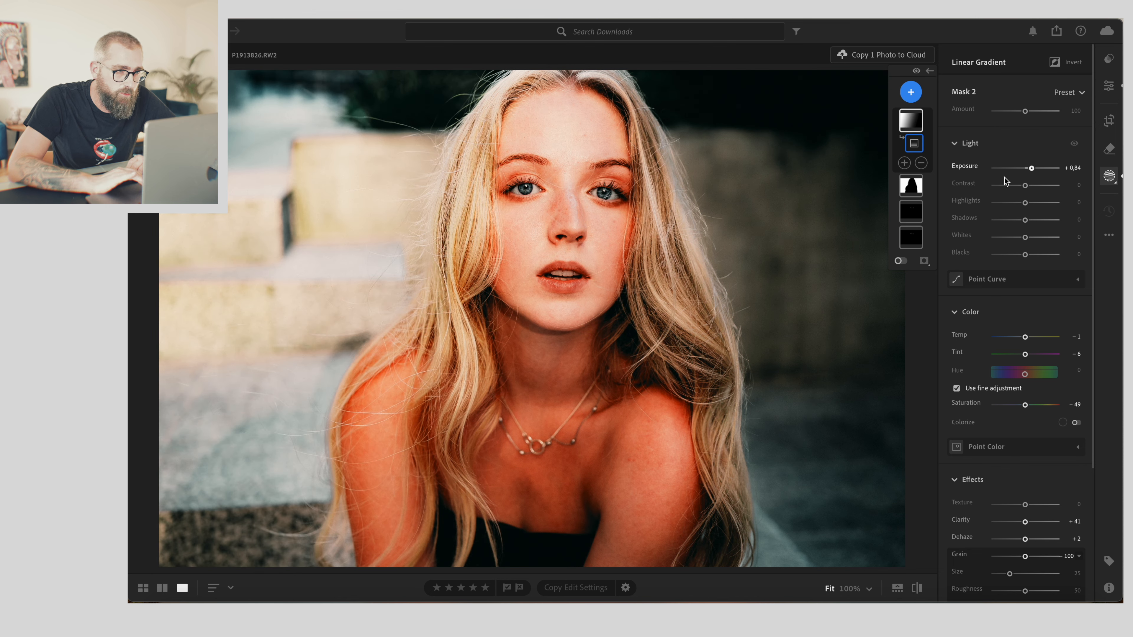
{"action": "left_click_drag", "start_coordinate": [523, 189], "coordinate": [566, 198]}
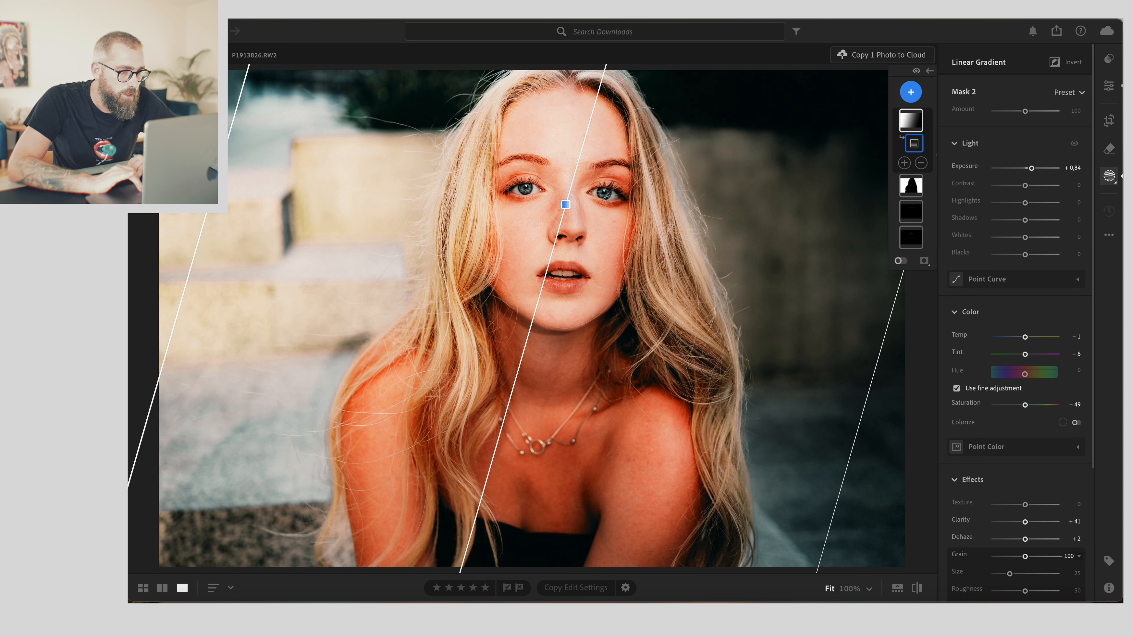
{"action": "left_click_drag", "start_coordinate": [1031, 168], "coordinate": [1030, 168]}
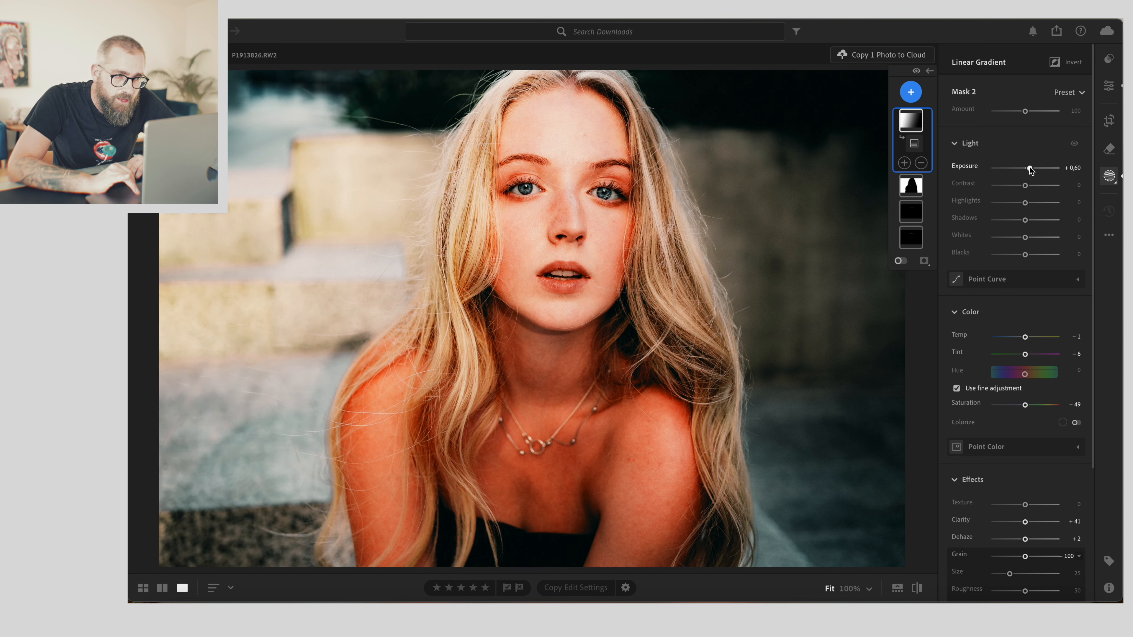
- Subtract the Background from the linear gradient mask
{"action": "left_click", "coordinate": [921, 164]}
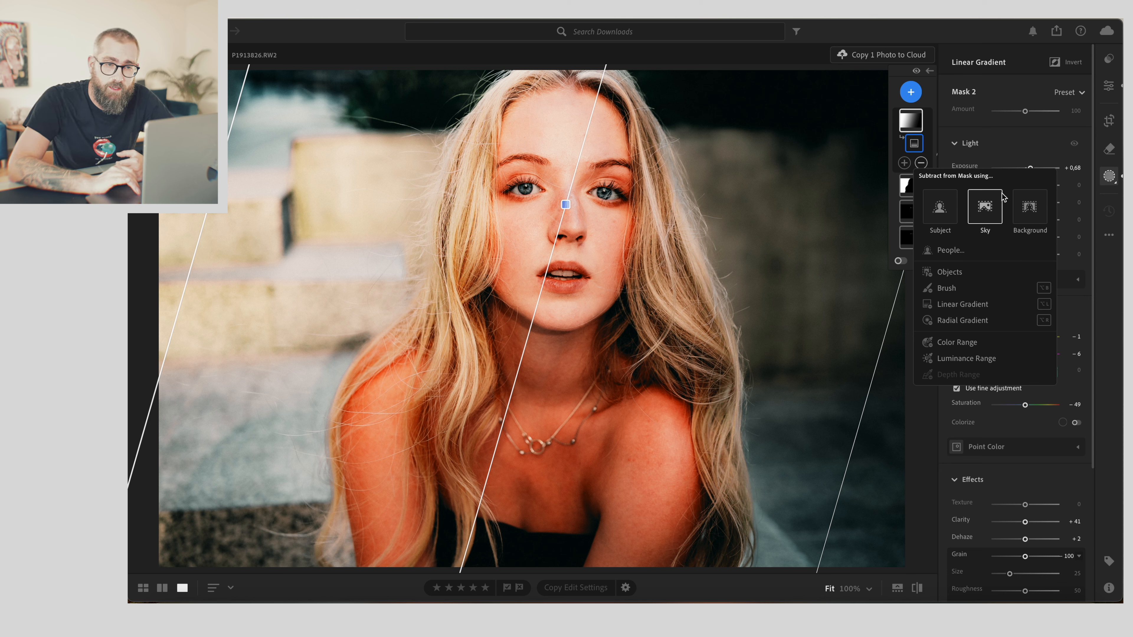
{"action": "left_click", "coordinate": [1035, 219]}
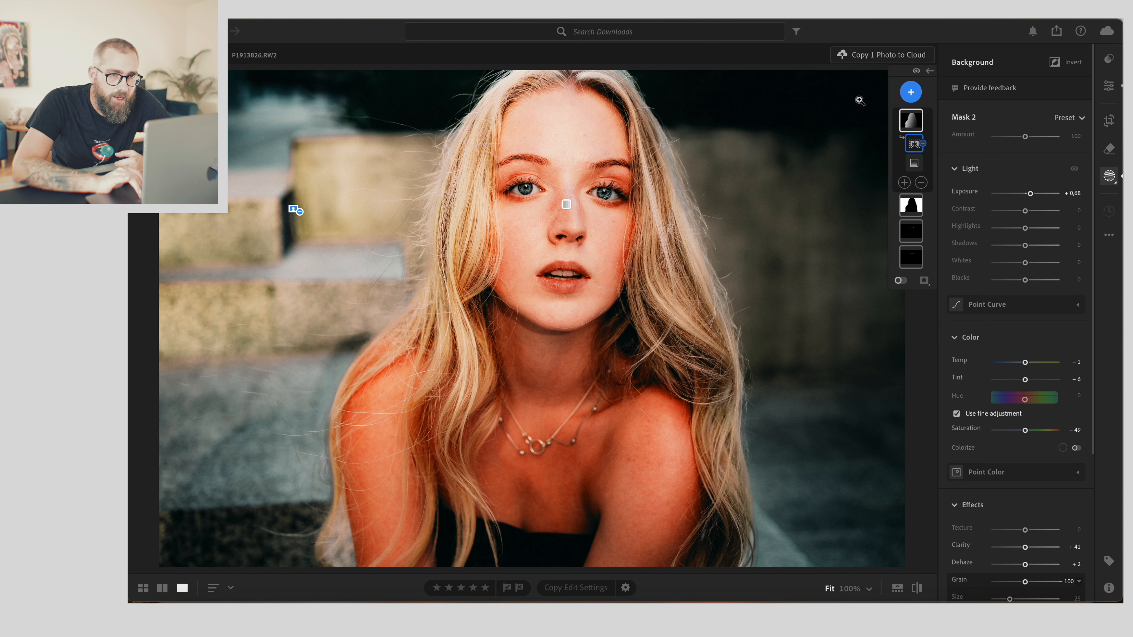
{"action": "left_click", "coordinate": [916, 71]}
{"action": "left_click", "coordinate": [918, 71]}
{"action": "left_click", "coordinate": [918, 72]}
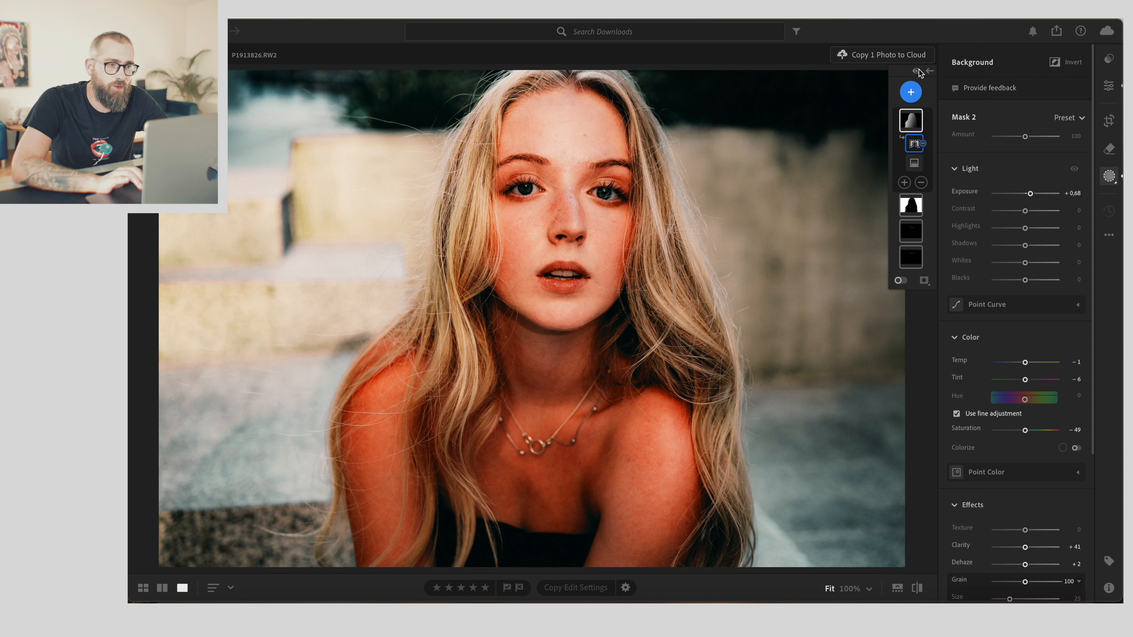
{"action": "left_click", "coordinate": [918, 72]}
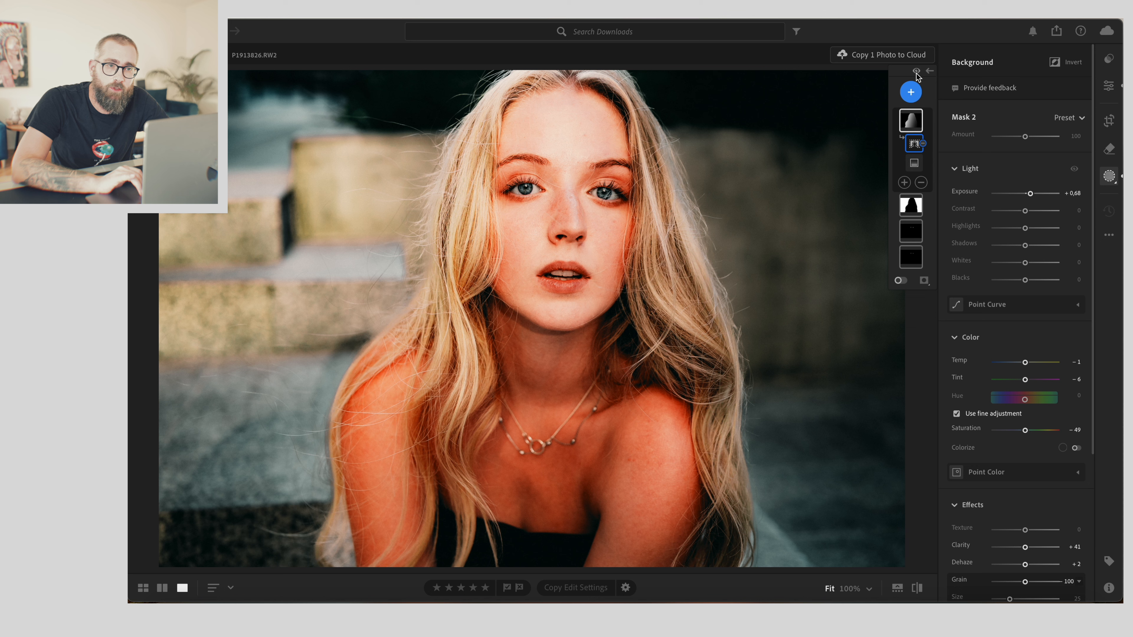
- Add a Radial Gradient mask drawn over the face
{"action": "left_click", "coordinate": [911, 92]}
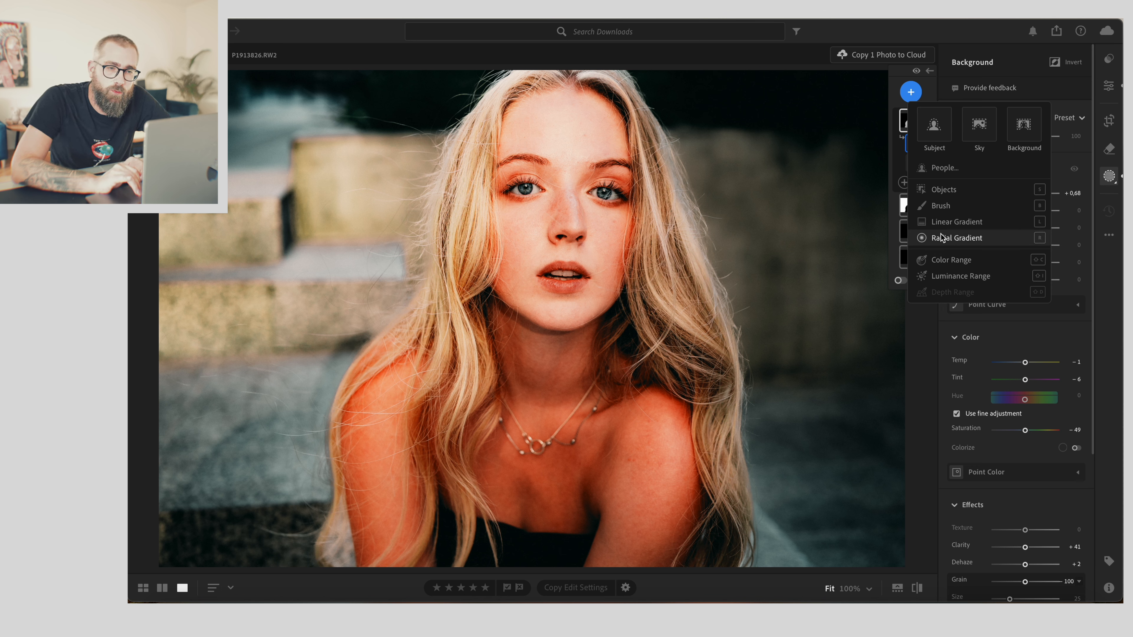
{"action": "left_click", "coordinate": [950, 240]}
{"action": "left_click_drag", "start_coordinate": [513, 130], "coordinate": [643, 273]}
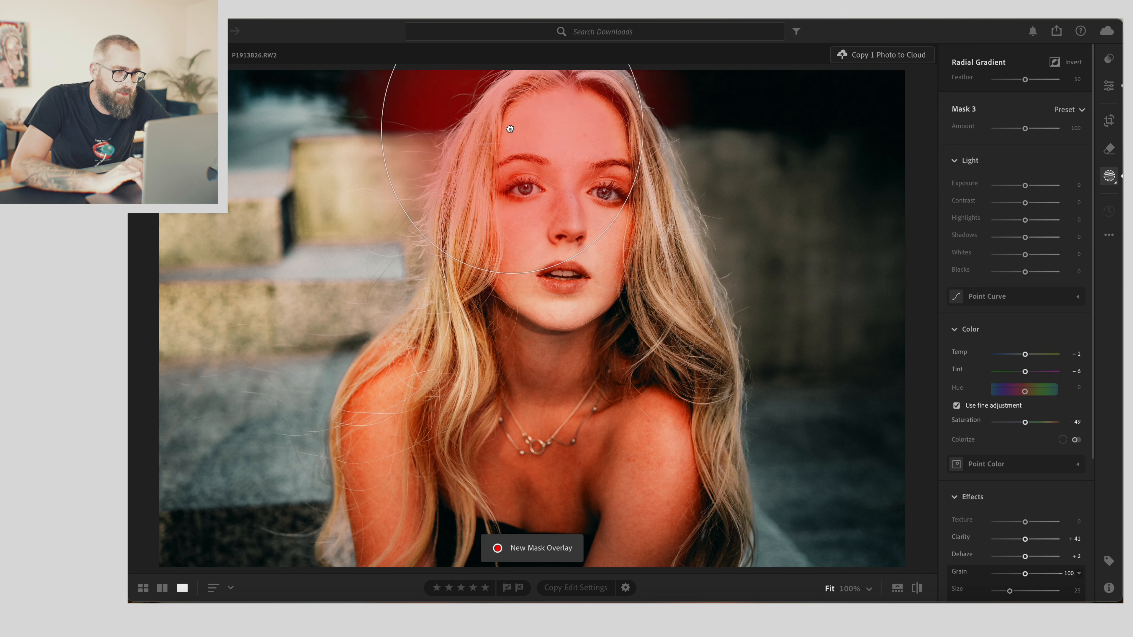
- Reshape the radial gradient into an oval around the face with feather 24
{"action": "left_click_drag", "start_coordinate": [526, 121], "coordinate": [574, 191]}
{"action": "left_click_drag", "start_coordinate": [685, 199], "coordinate": [636, 199]}
{"action": "left_click_drag", "start_coordinate": [560, 343], "coordinate": [560, 318]}
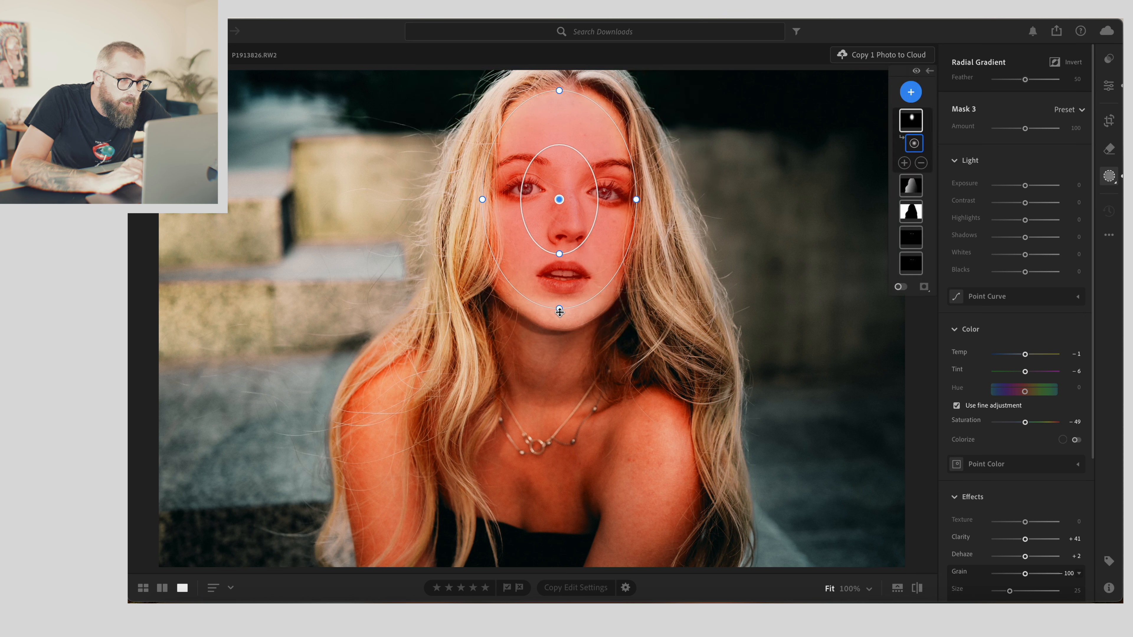
{"action": "left_click_drag", "start_coordinate": [560, 200], "coordinate": [561, 213]}
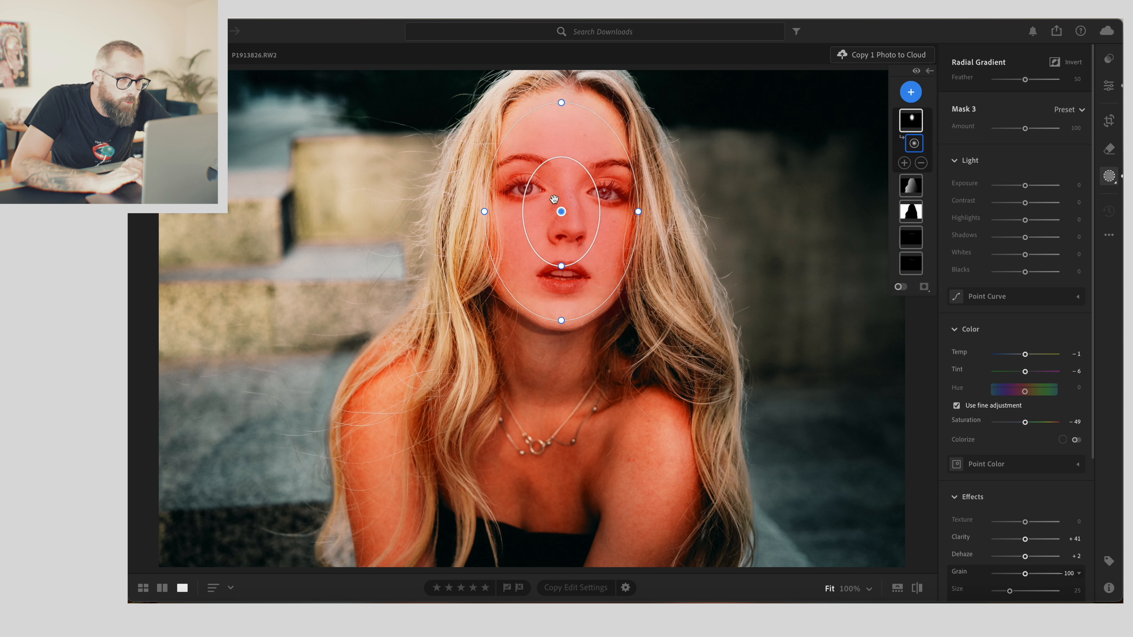
{"action": "left_click_drag", "start_coordinate": [564, 154], "coordinate": [563, 164]}
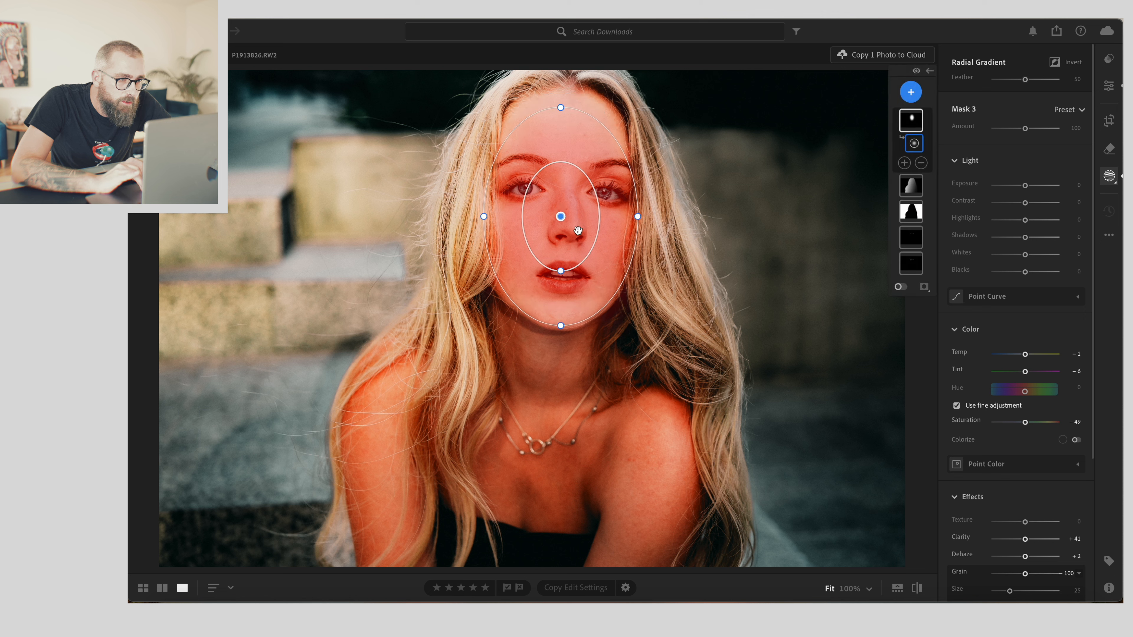
{"action": "left_click_drag", "start_coordinate": [560, 272], "coordinate": [563, 224]}
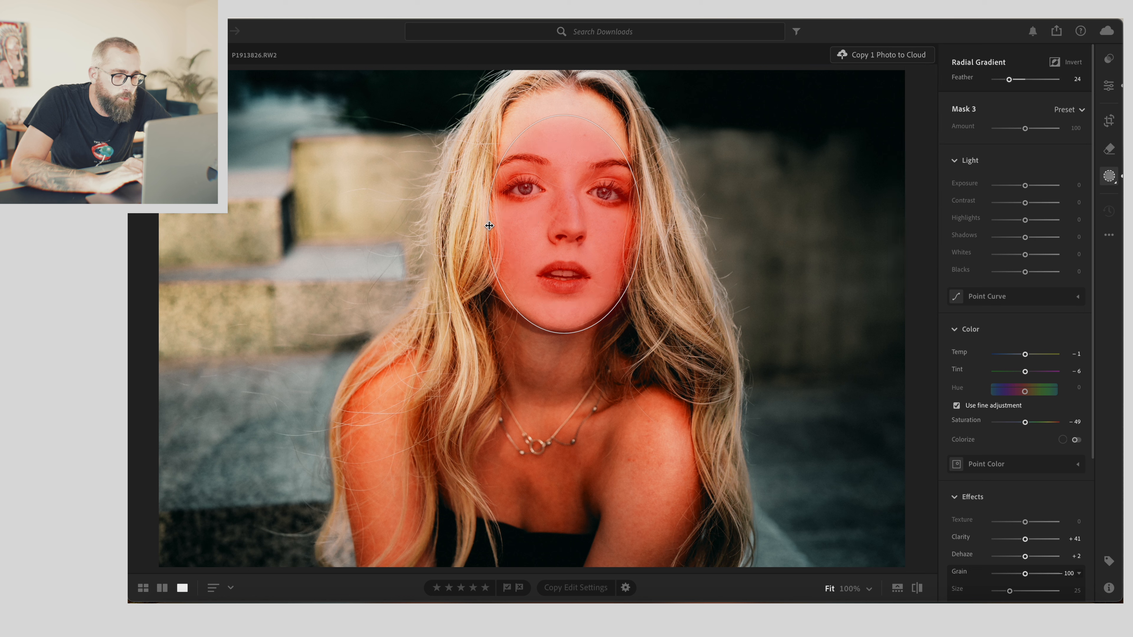
- Set the face radial mask's exposure to +0.24 and contrast to +27
{"action": "left_click", "coordinate": [1028, 186]}
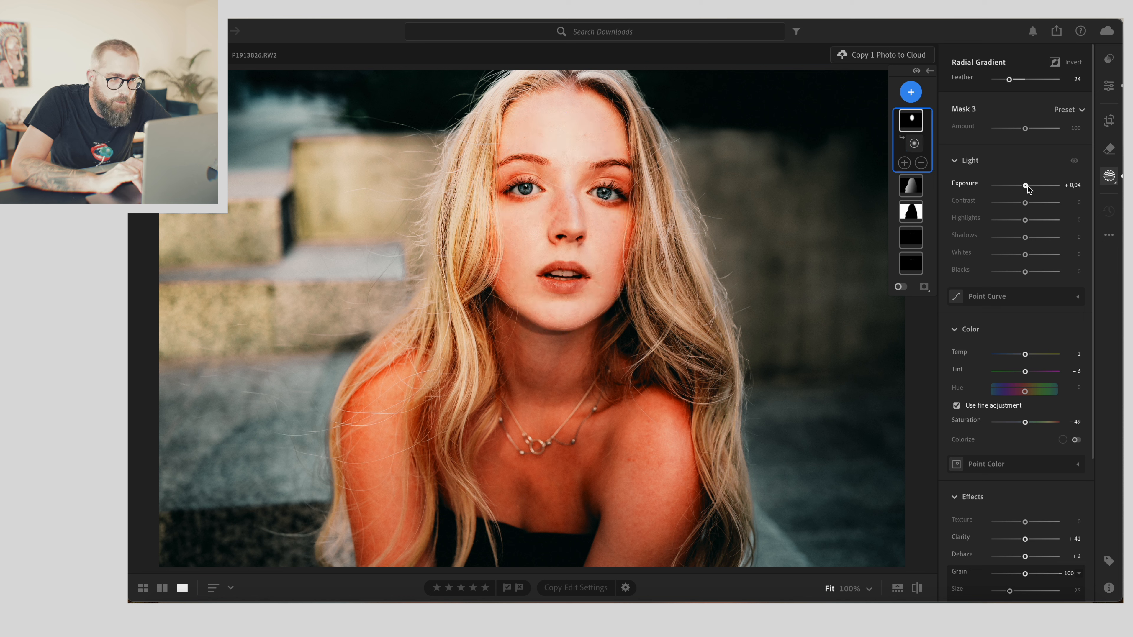
{"action": "left_click_drag", "start_coordinate": [1028, 186], "coordinate": [1028, 185]}
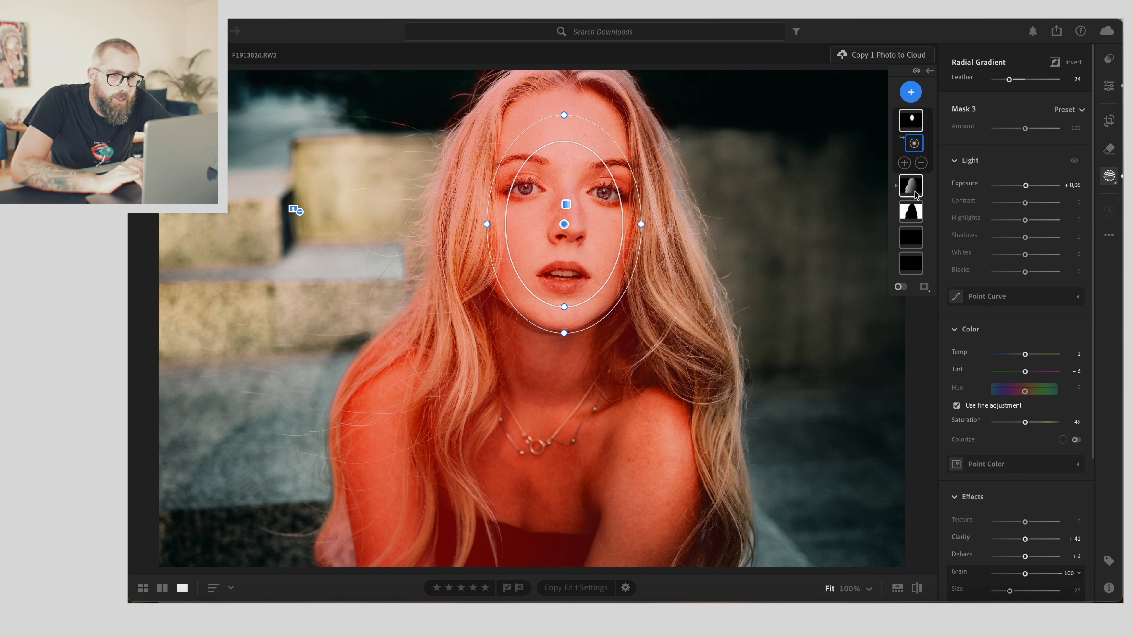
{"action": "left_click", "coordinate": [915, 194]}
{"action": "left_click_drag", "start_coordinate": [1029, 141], "coordinate": [1028, 141]}
{"action": "left_click", "coordinate": [915, 128]}
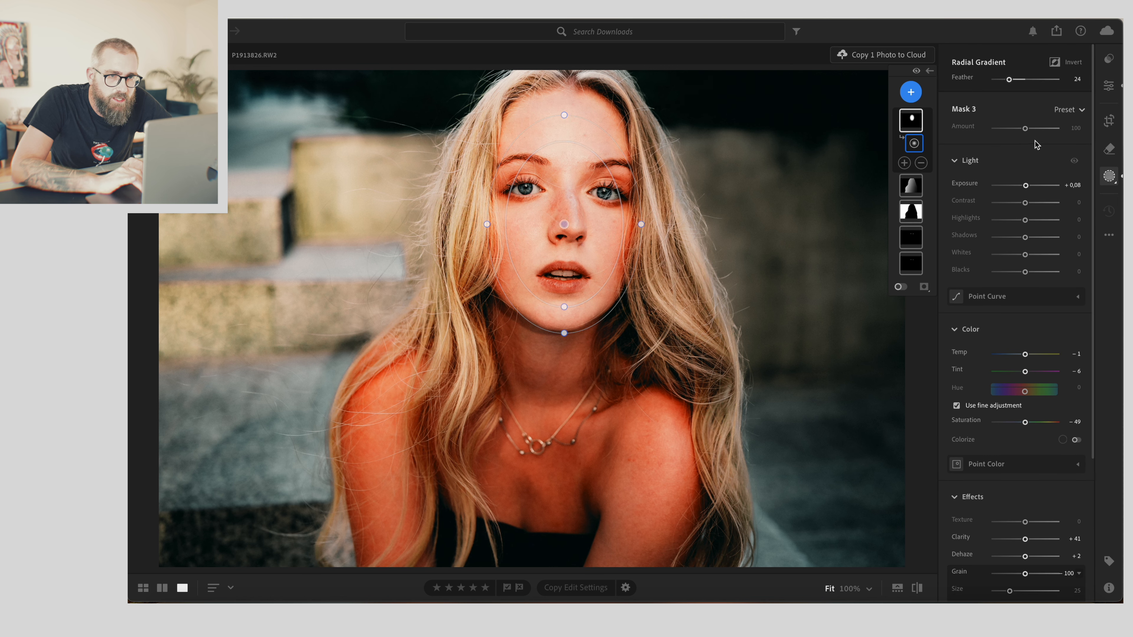
{"action": "left_click_drag", "start_coordinate": [1026, 188], "coordinate": [1028, 188]}
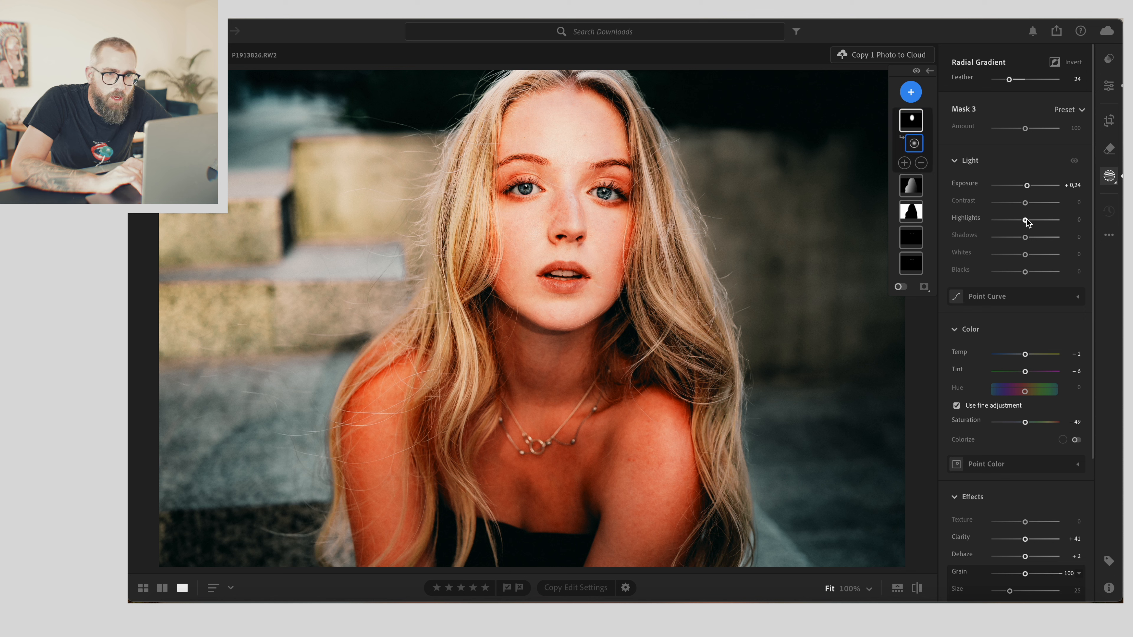
{"action": "left_click_drag", "start_coordinate": [1027, 204], "coordinate": [1036, 205]}
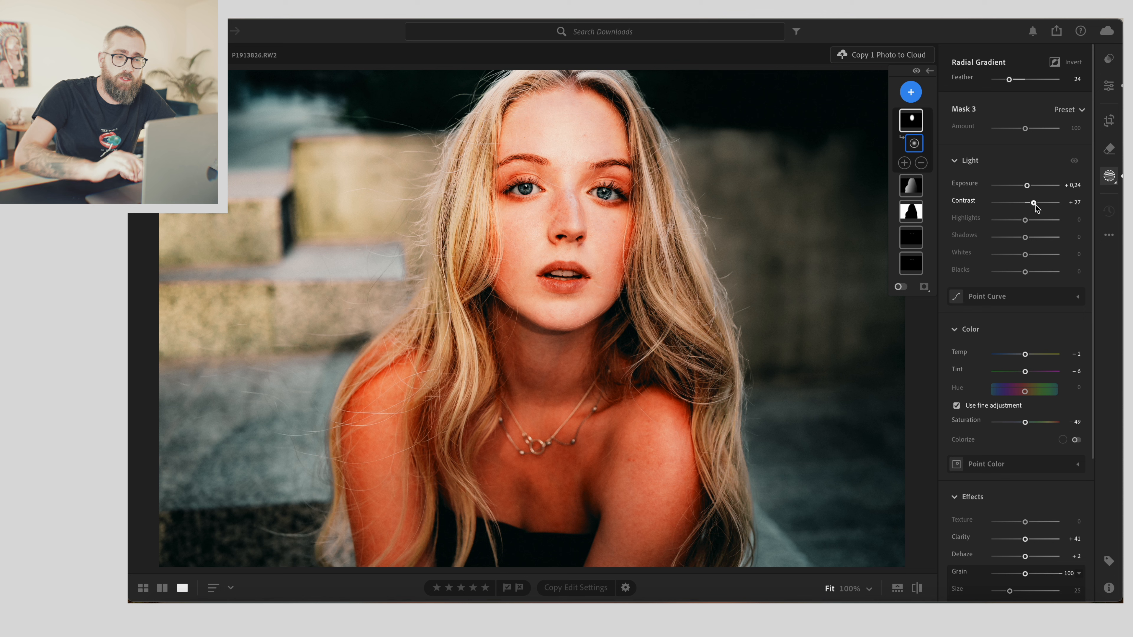
- Reset the face radial mask's color and effects, then set clarity to +19 and texture to +21
{"action": "double_click", "coordinate": [1024, 533]}
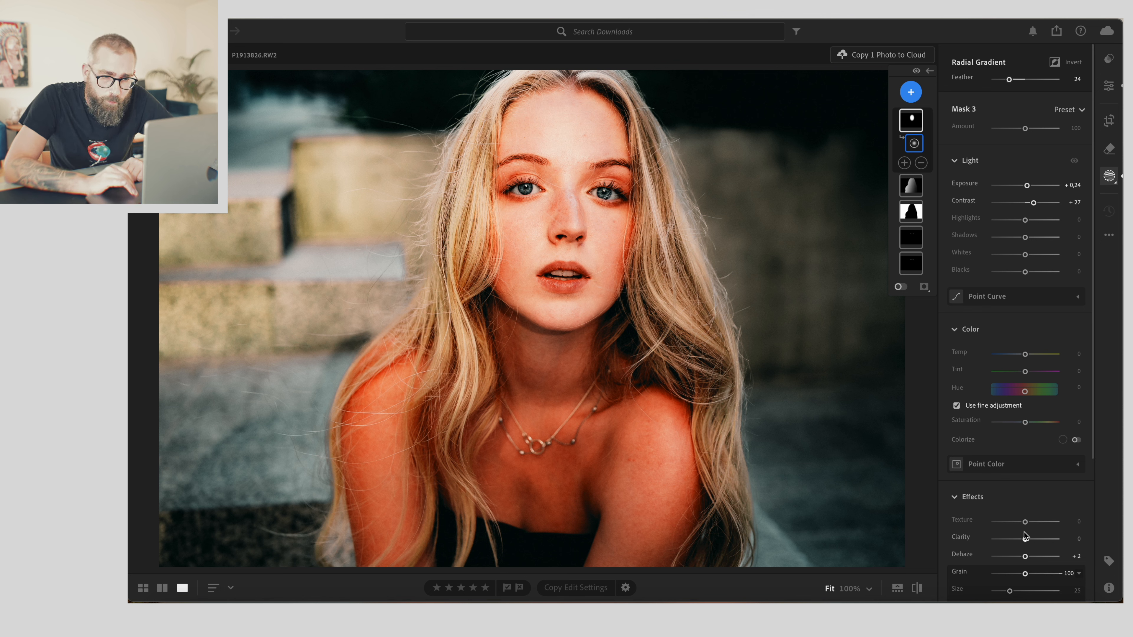
{"action": "left_click_drag", "start_coordinate": [1025, 541], "coordinate": [1028, 541]}
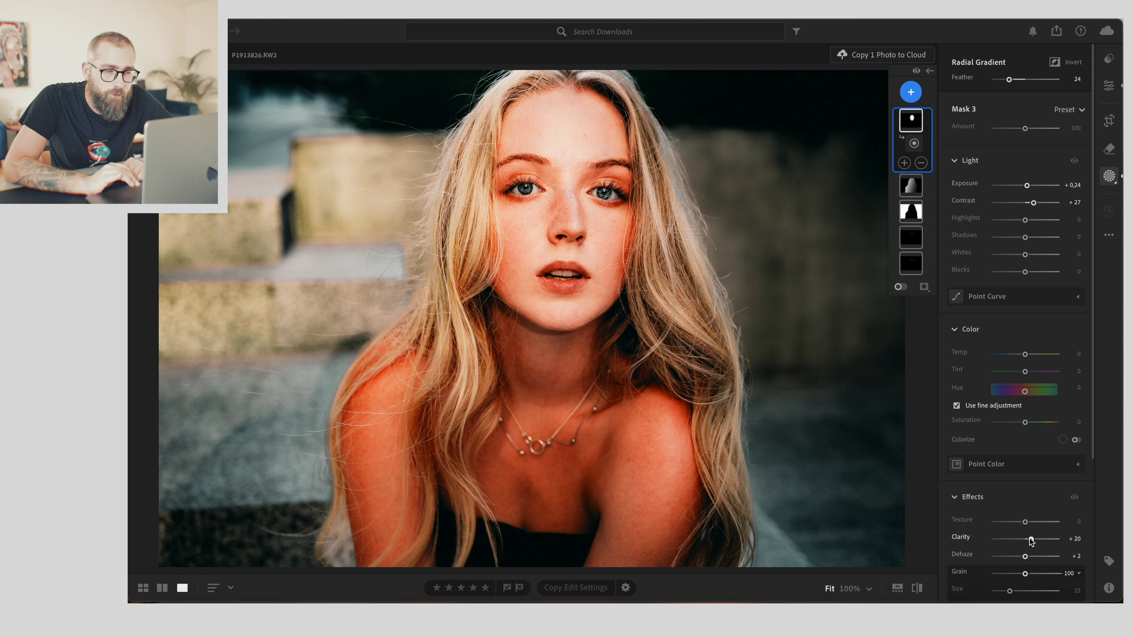
{"action": "left_click_drag", "start_coordinate": [1032, 541], "coordinate": [1030, 528]}
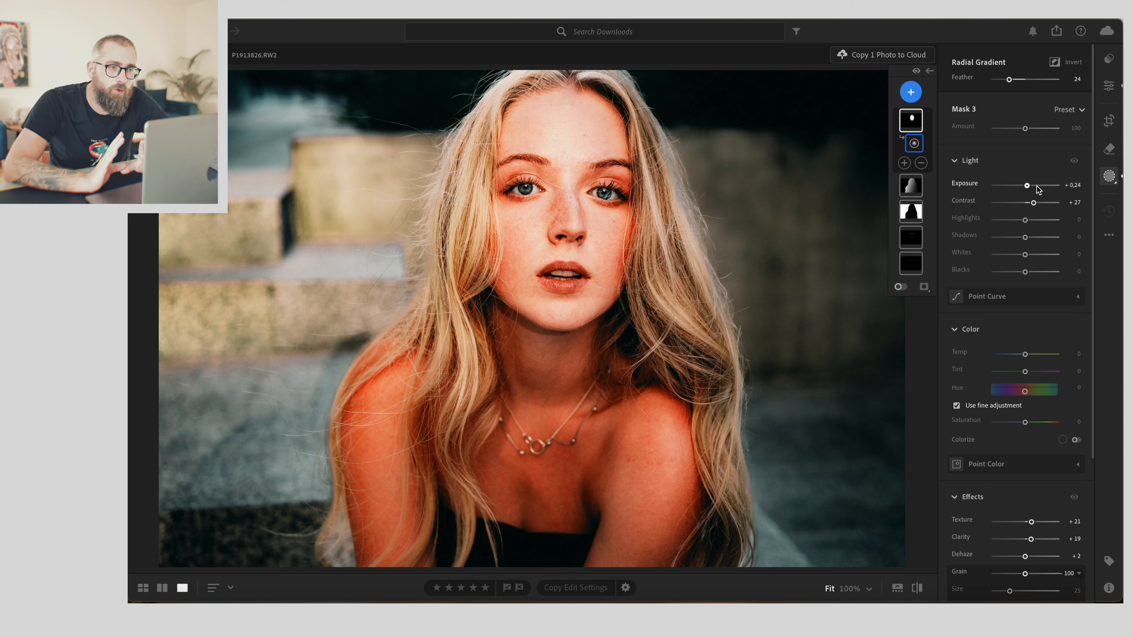
{"action": "left_click", "coordinate": [917, 72]}
{"action": "left_click", "coordinate": [917, 71]}
{"action": "left_click", "coordinate": [917, 71]}
{"action": "left_click", "coordinate": [917, 72]}
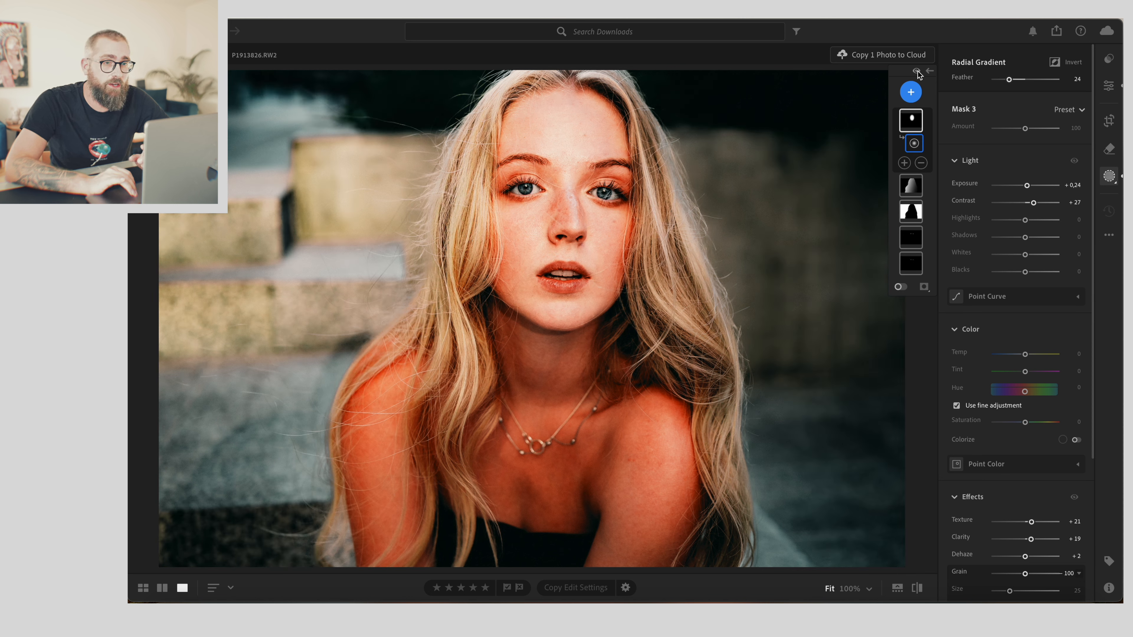
- Add another Radial Gradient mask centered on the face and set its exposure to +1.00
{"action": "left_click", "coordinate": [910, 95]}
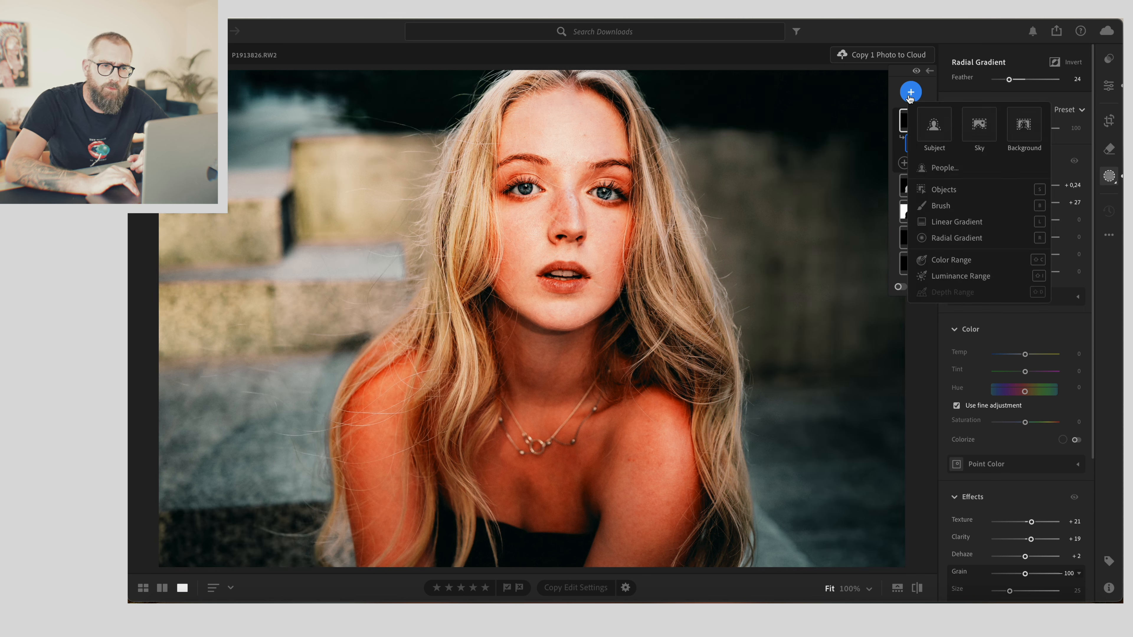
{"action": "left_click", "coordinate": [943, 237]}
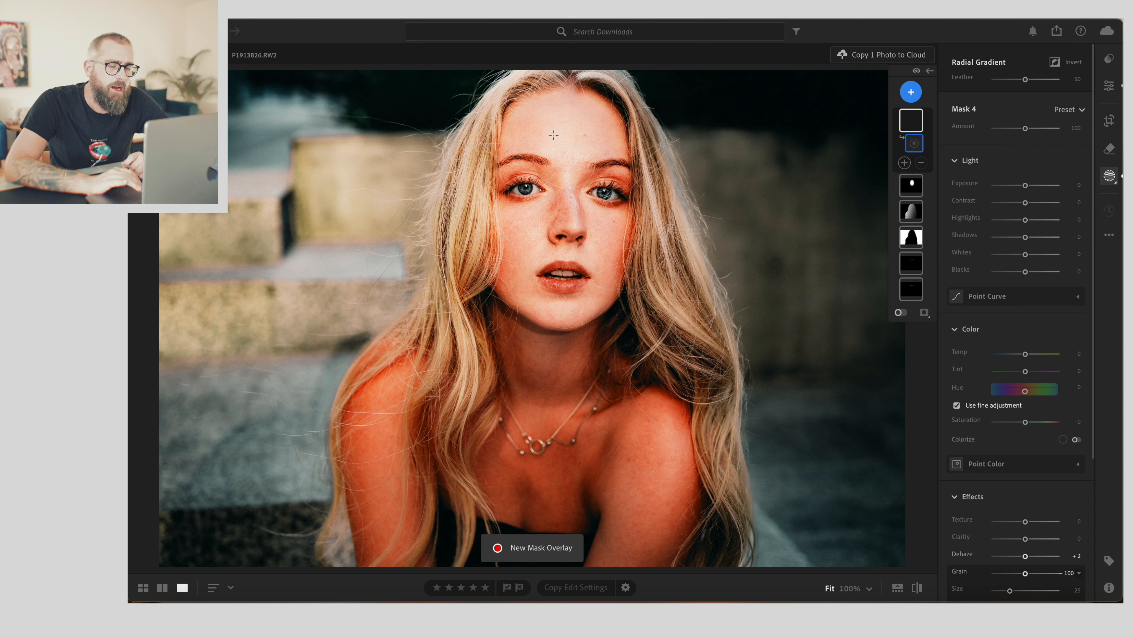
{"action": "left_click_drag", "start_coordinate": [548, 138], "coordinate": [684, 272]}
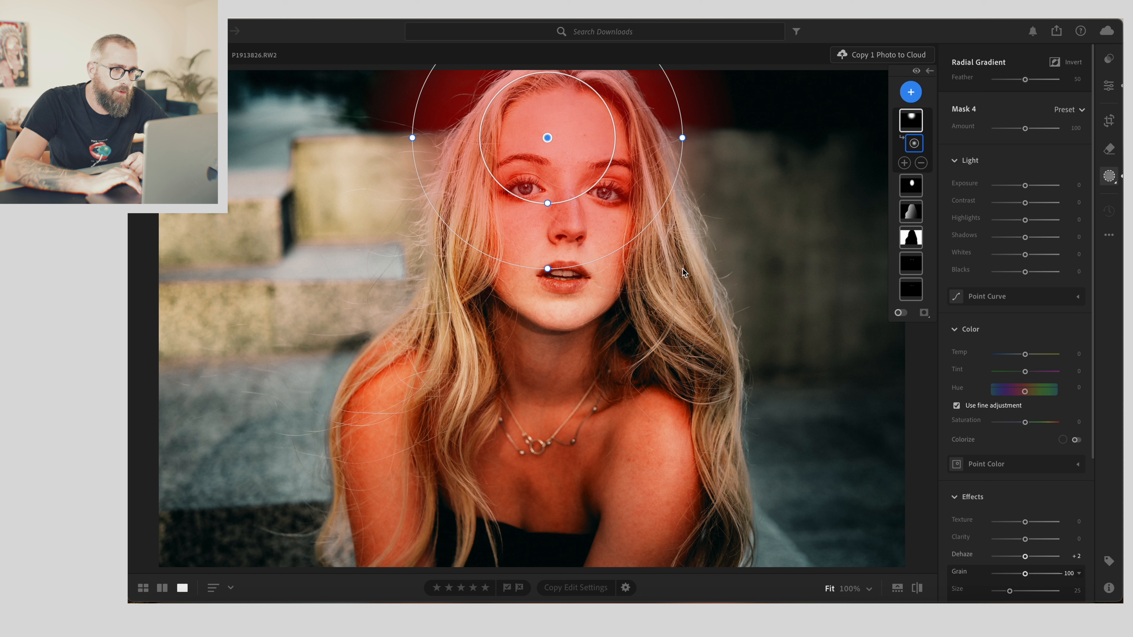
{"action": "left_click_drag", "start_coordinate": [547, 138], "coordinate": [562, 188]}
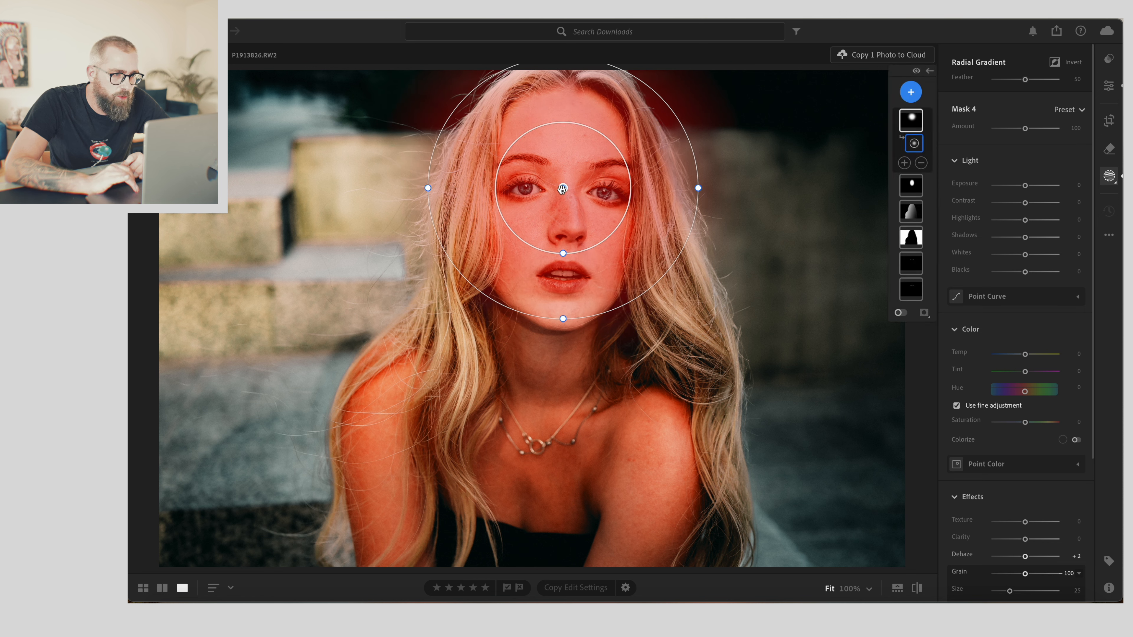
{"action": "left_click_drag", "start_coordinate": [563, 320], "coordinate": [564, 332]}
{"action": "left_click_drag", "start_coordinate": [563, 193], "coordinate": [561, 211]}
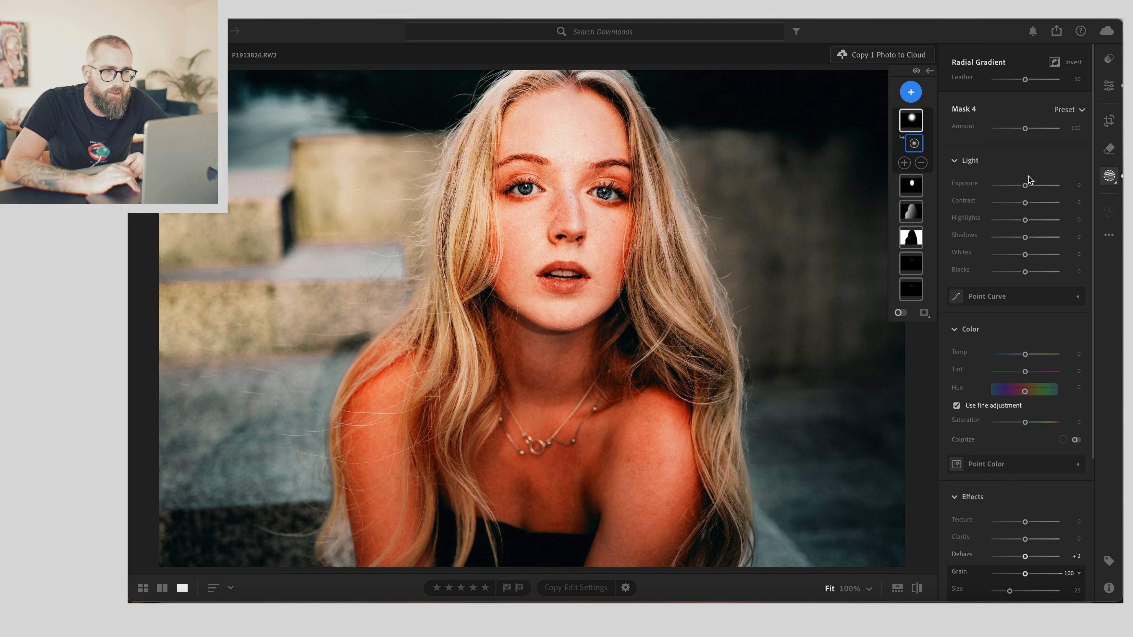
{"action": "left_click_drag", "start_coordinate": [1025, 184], "coordinate": [1032, 185]}
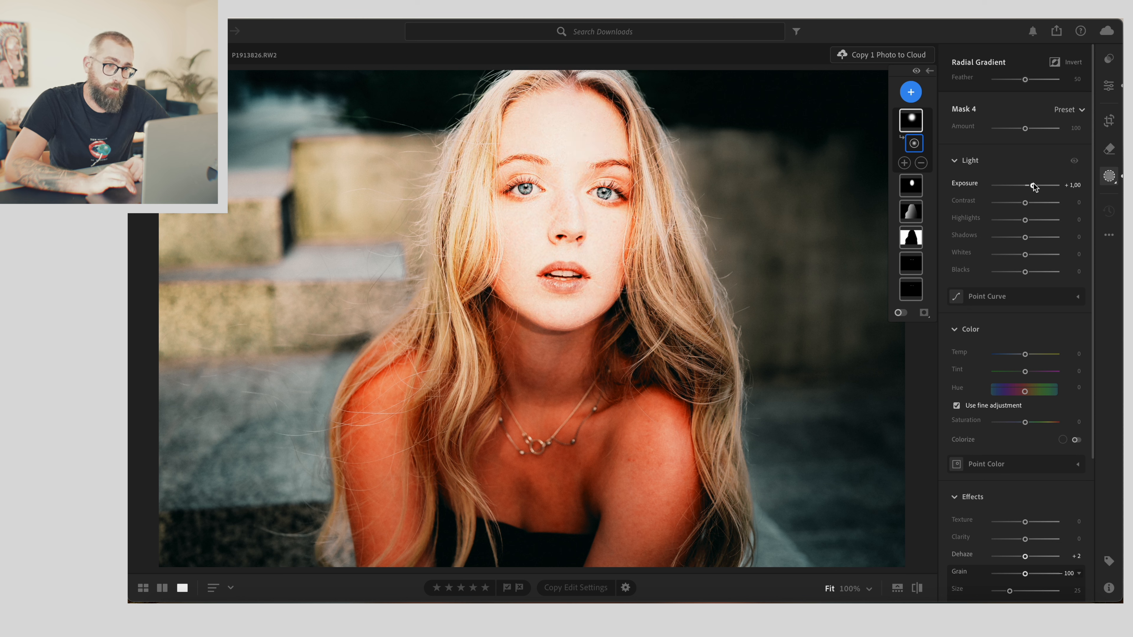
- Subtract the subject from the face radial gradient mask, then toggle the mask's effect off and on to compare
{"action": "left_click", "coordinate": [921, 163]}
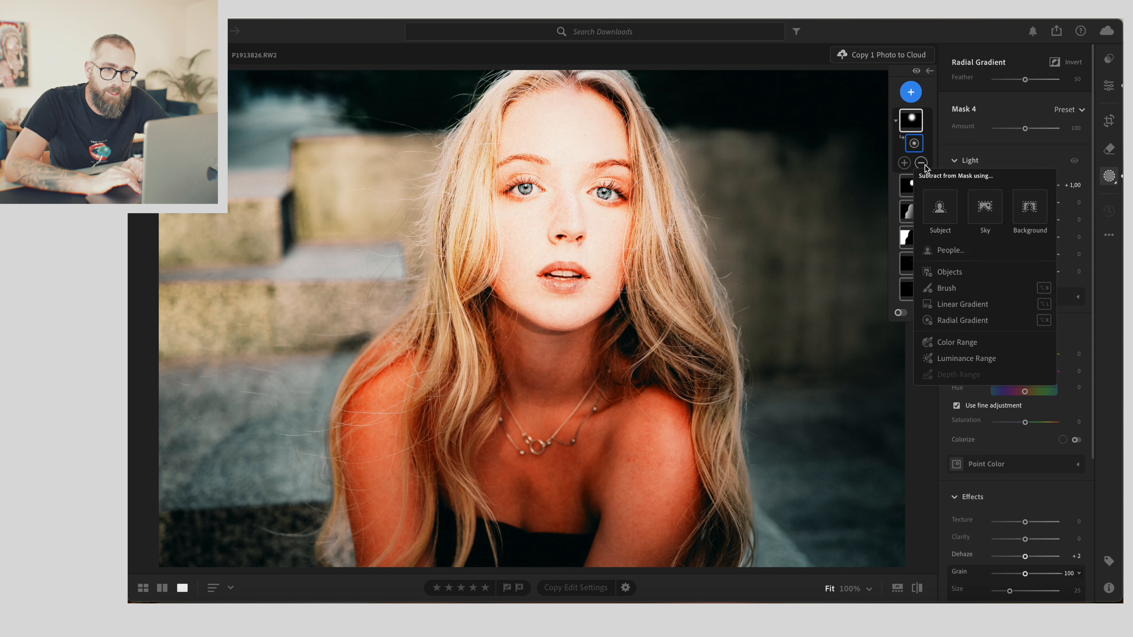
{"action": "left_click", "coordinate": [943, 206]}
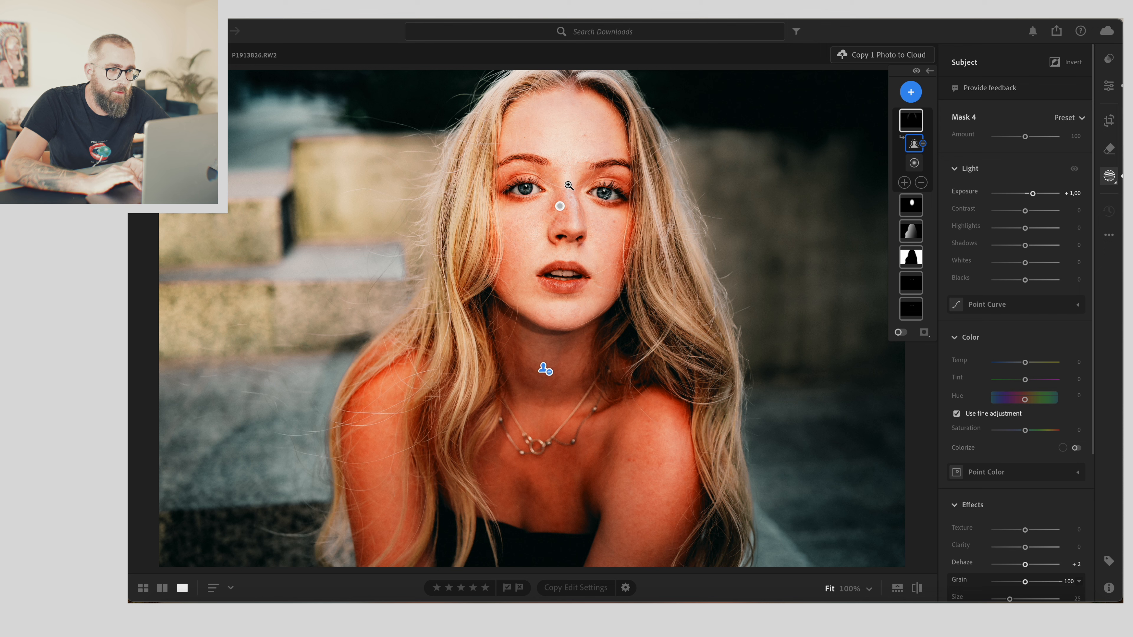
{"action": "mouse_move", "coordinate": [559, 208]}
{"action": "left_mouse_down"}
{"action": "mouse_move", "coordinate": [599, 205]}
{"action": "mouse_move", "coordinate": [563, 194]}
{"action": "left_mouse_up"}
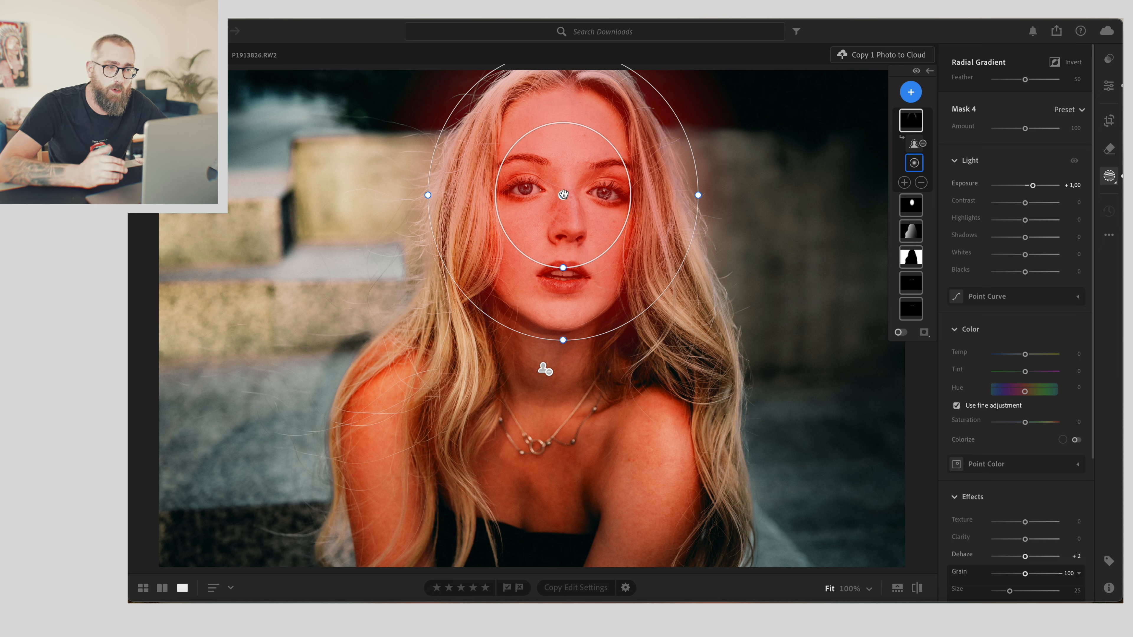
{"action": "left_click", "coordinate": [916, 71]}
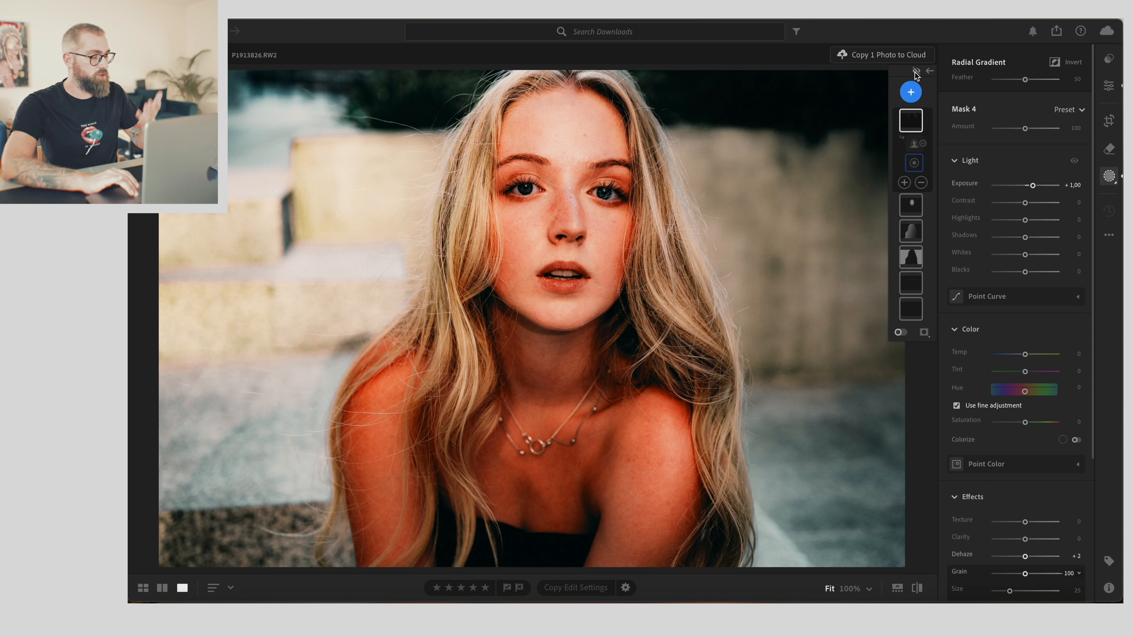
{"action": "left_click", "coordinate": [915, 72]}
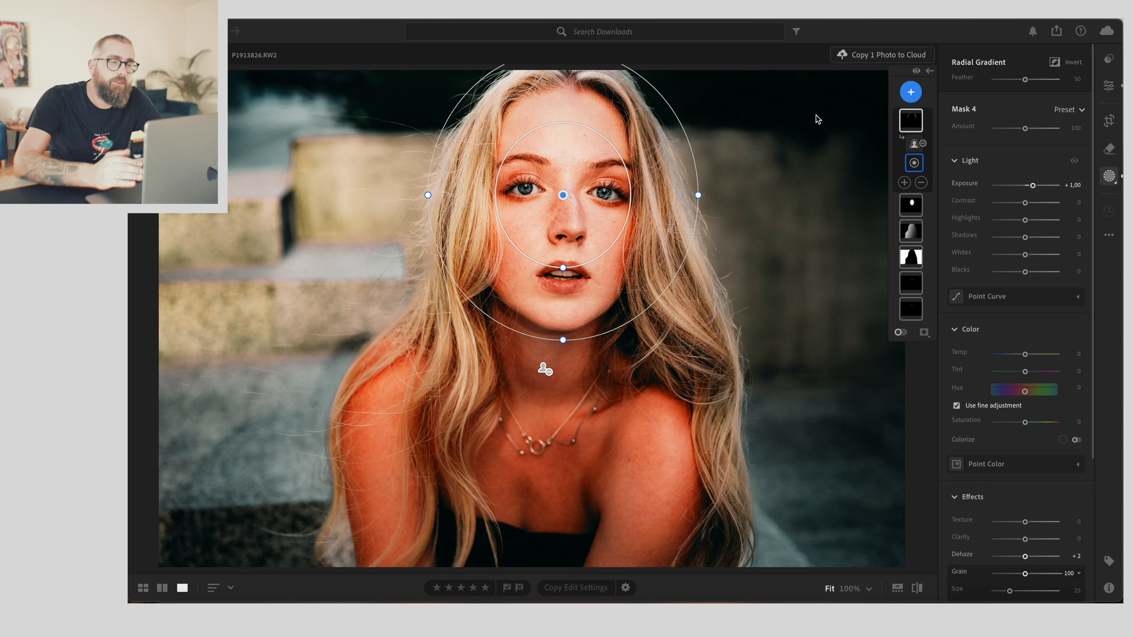
- Add a new Brush mask, zoom in on the face, and set the brush size to 1.3
{"action": "left_click", "coordinate": [910, 93]}
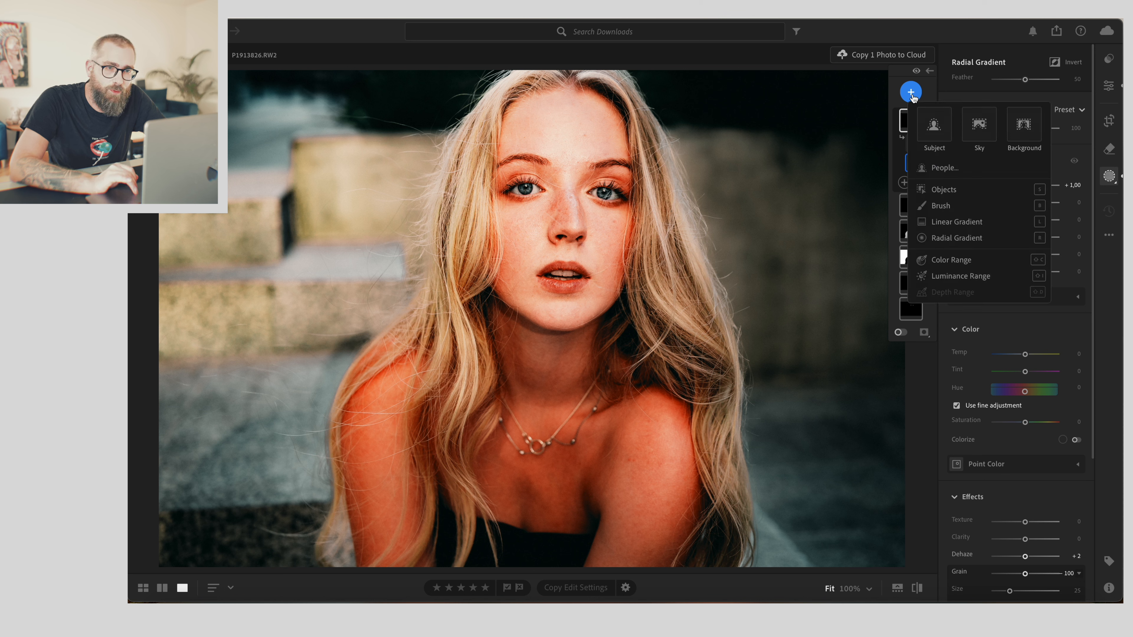
{"action": "left_click", "coordinate": [933, 203]}
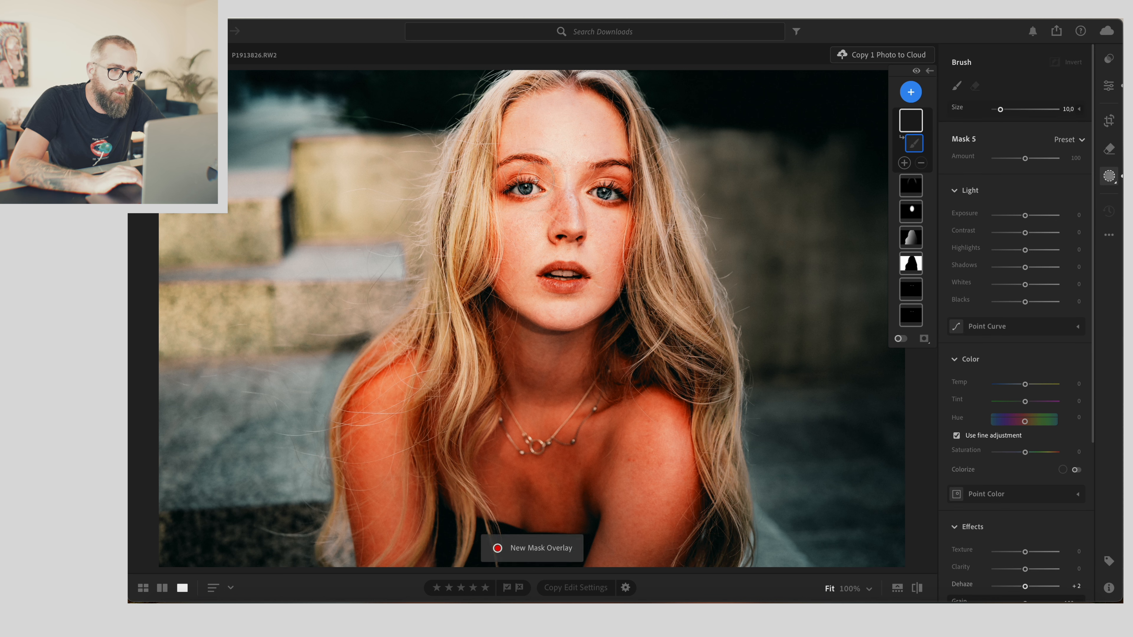
{"action": "key", "text": "z"}
{"action": "key", "text": "z"}
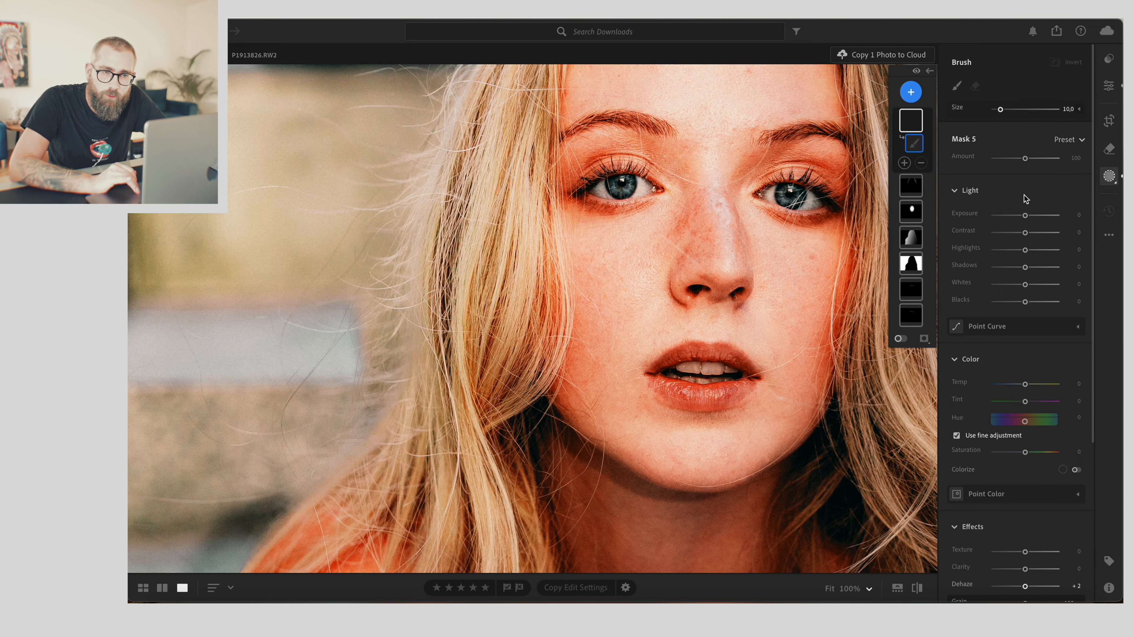
{"action": "left_click_drag", "start_coordinate": [1000, 112], "coordinate": [994, 112]}
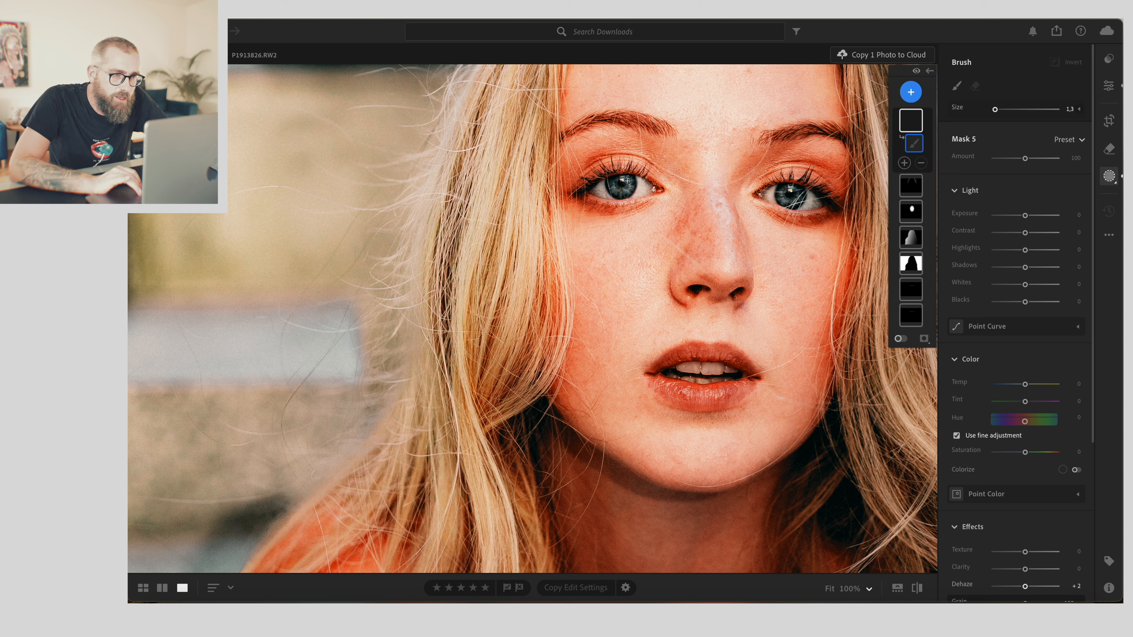
- Paint the brush mask over both irises and set its exposure to +1.56
{"action": "left_click_drag", "start_coordinate": [623, 182], "coordinate": [624, 179]}
{"action": "left_click_drag", "start_coordinate": [790, 188], "coordinate": [792, 190]}
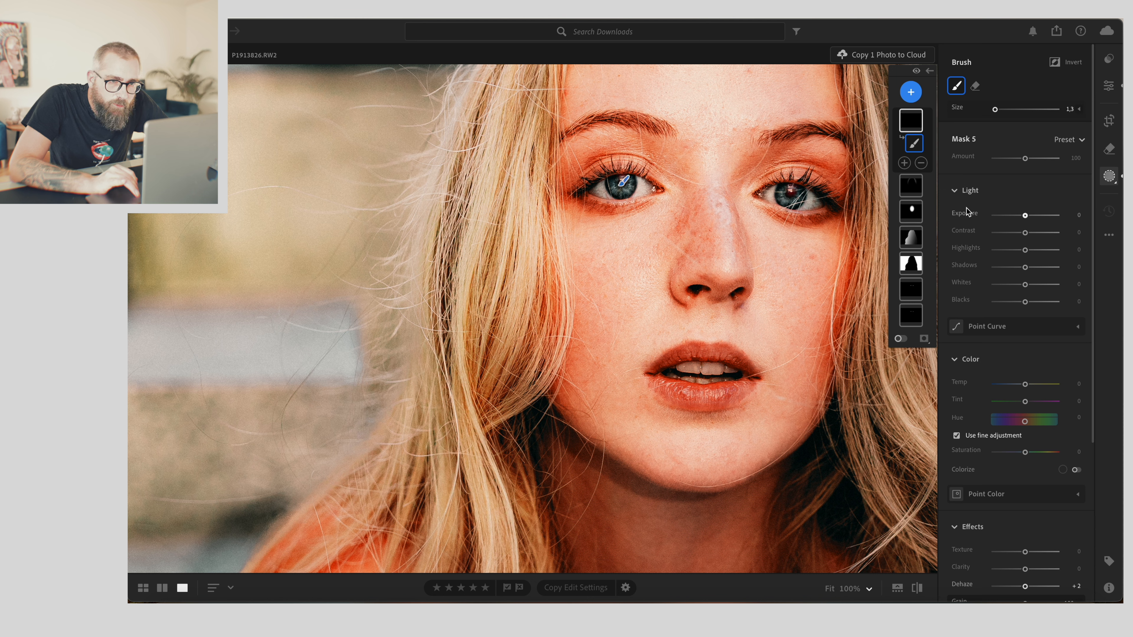
{"action": "left_click_drag", "start_coordinate": [1026, 216], "coordinate": [1038, 218]}
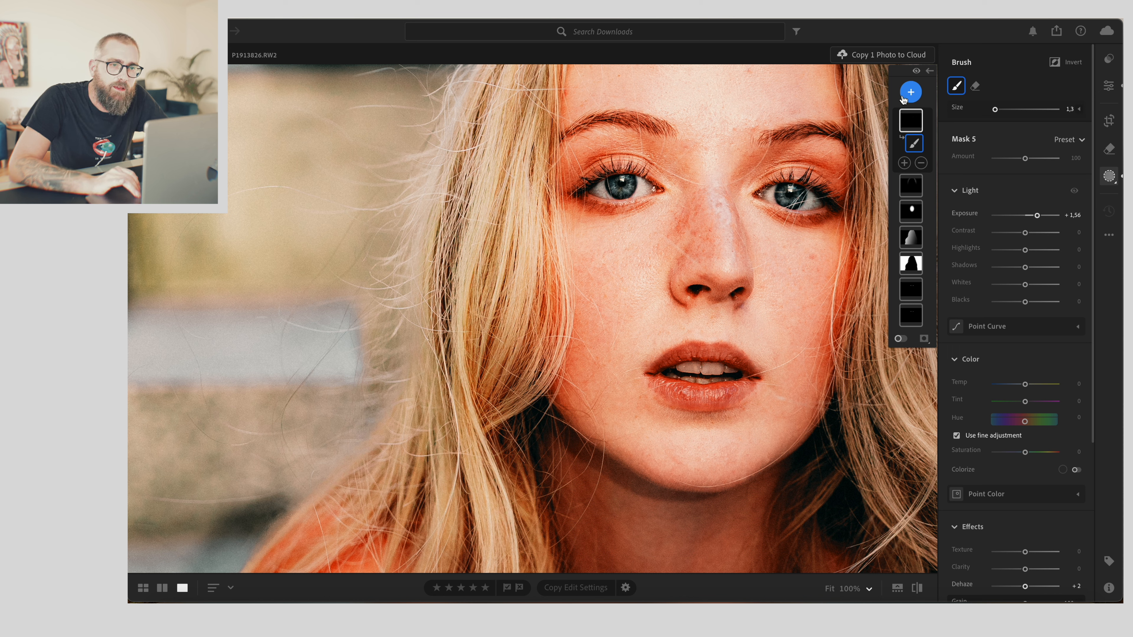
- Add another Brush mask and zoom further into the face
{"action": "left_click", "coordinate": [911, 92]}
{"action": "left_click", "coordinate": [933, 203]}
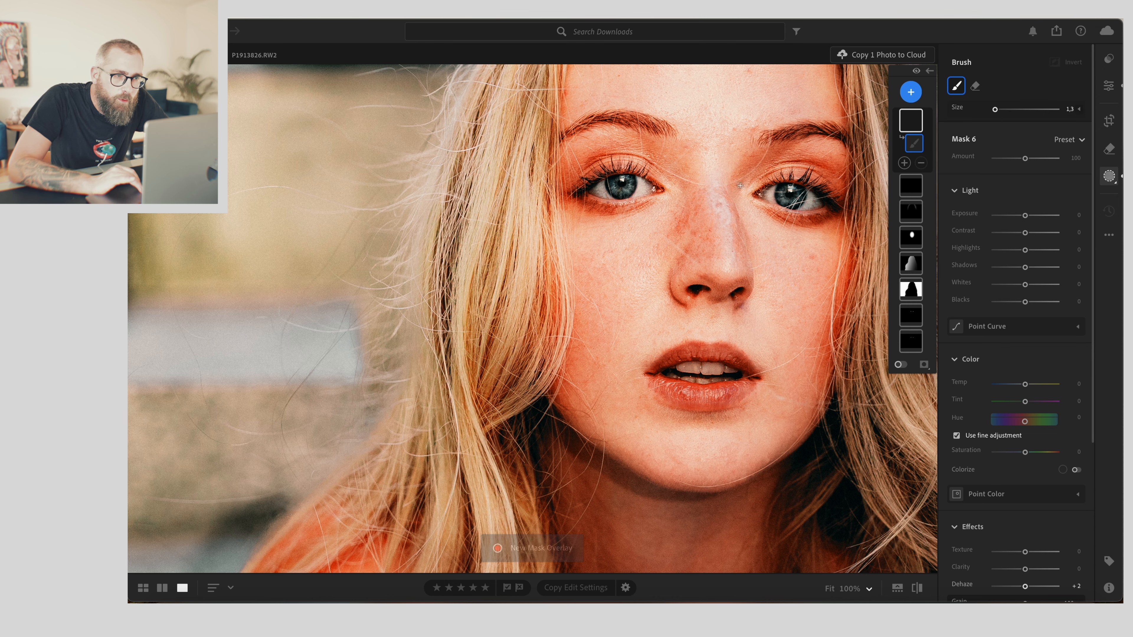
{"action": "scroll", "coordinate": [613, 197], "scroll_direction": "up", "scroll_amount": 3}
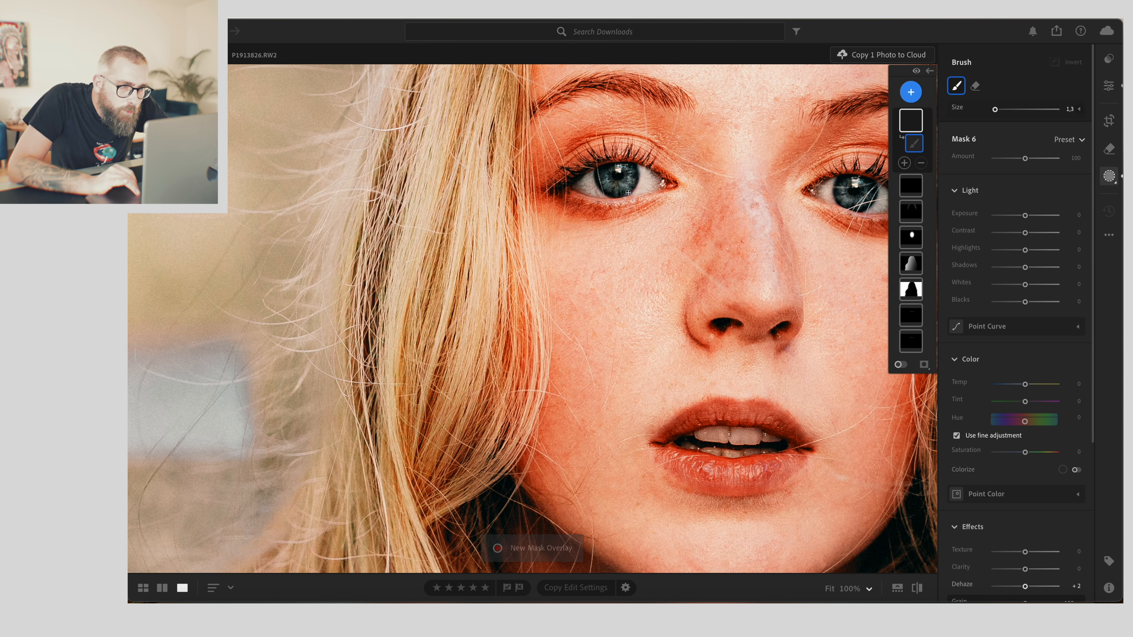